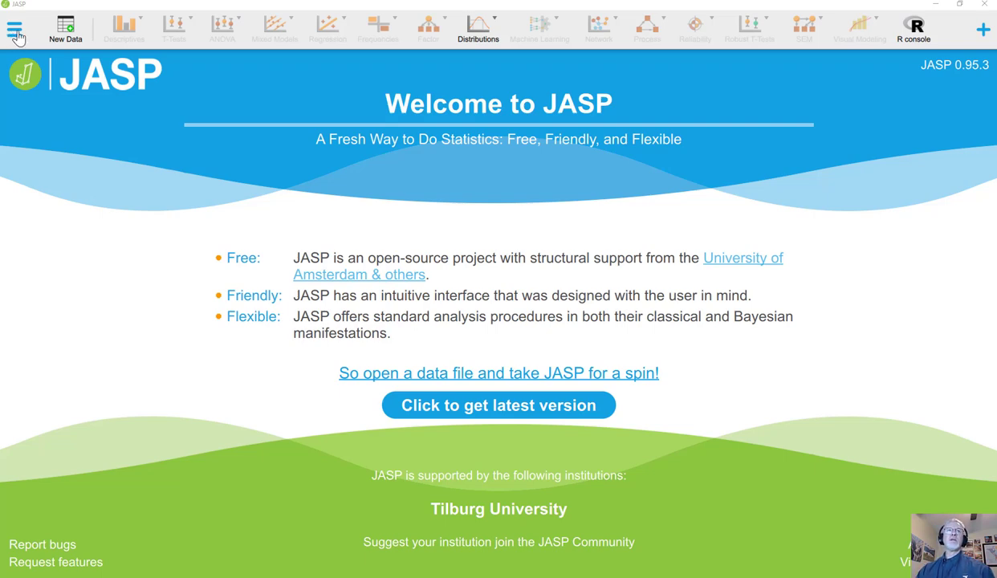
Open the Pain Thresholds example JASP file from the ANOVA category of the Data Library
click(15, 36)
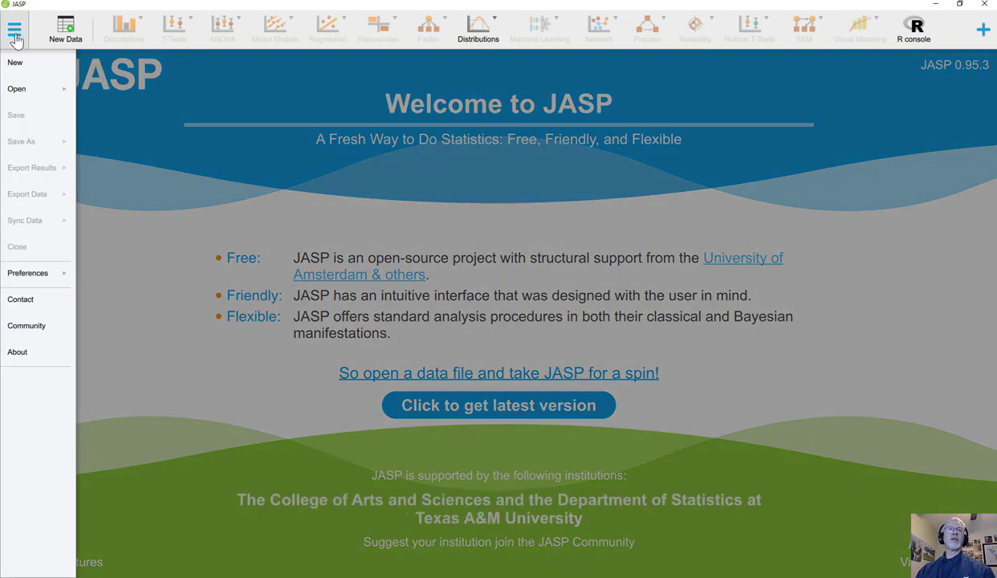
click(17, 90)
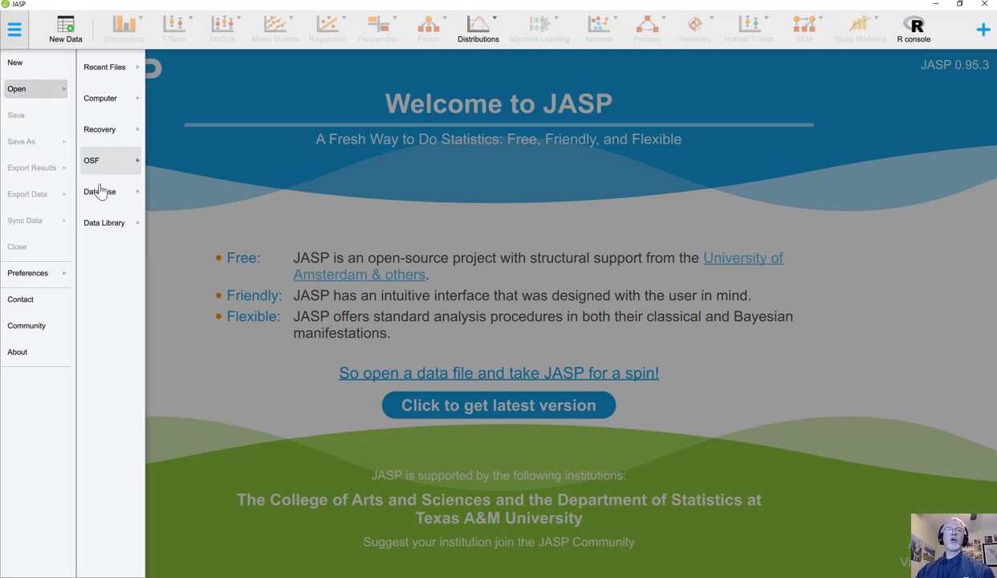
click(105, 231)
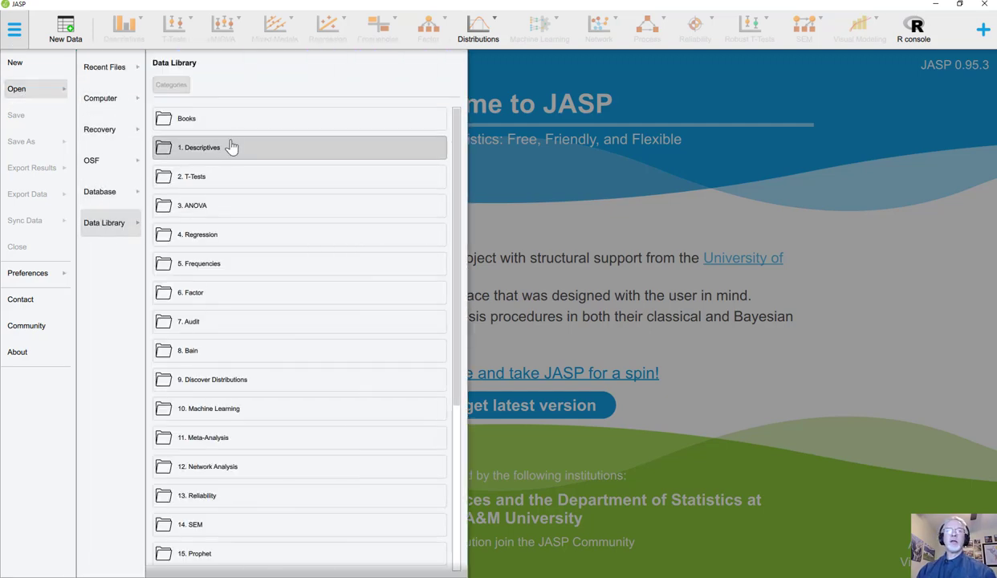
click(225, 210)
scroll(236, 241, down, 5)
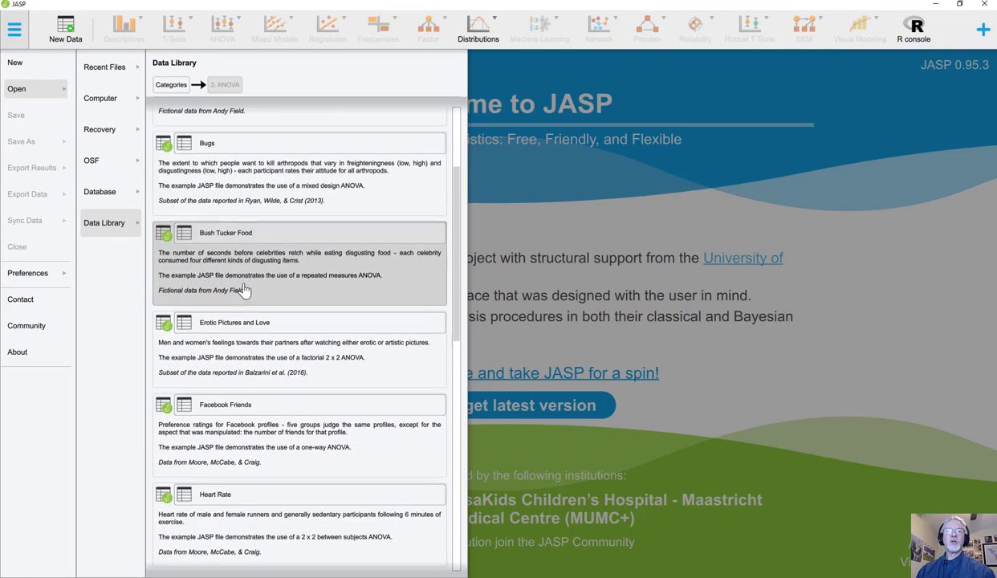
scroll(243, 291, down, 5)
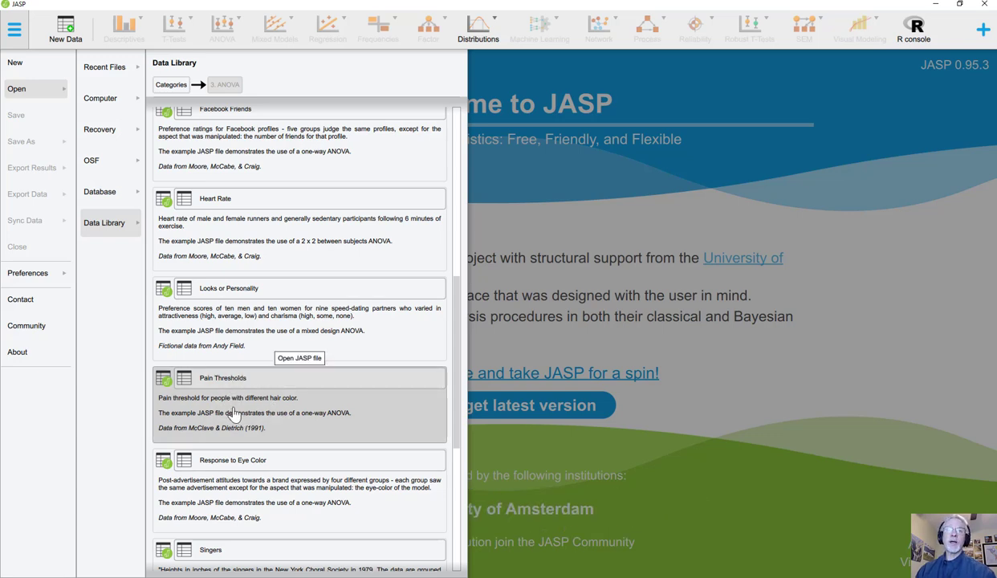
click(233, 413)
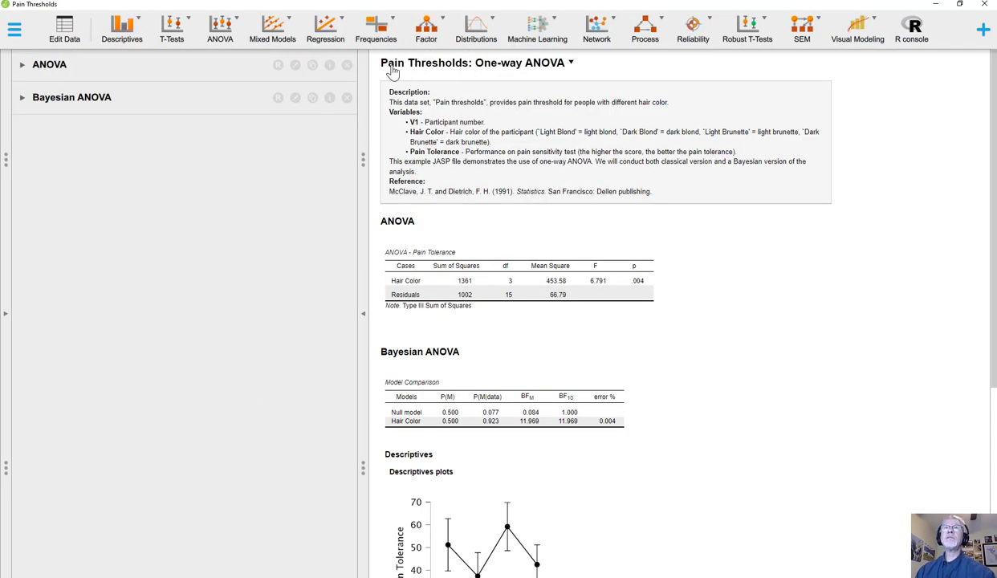
Remove the existing Bayesian ANOVA and classical ANOVA analyses from the file
click(345, 100)
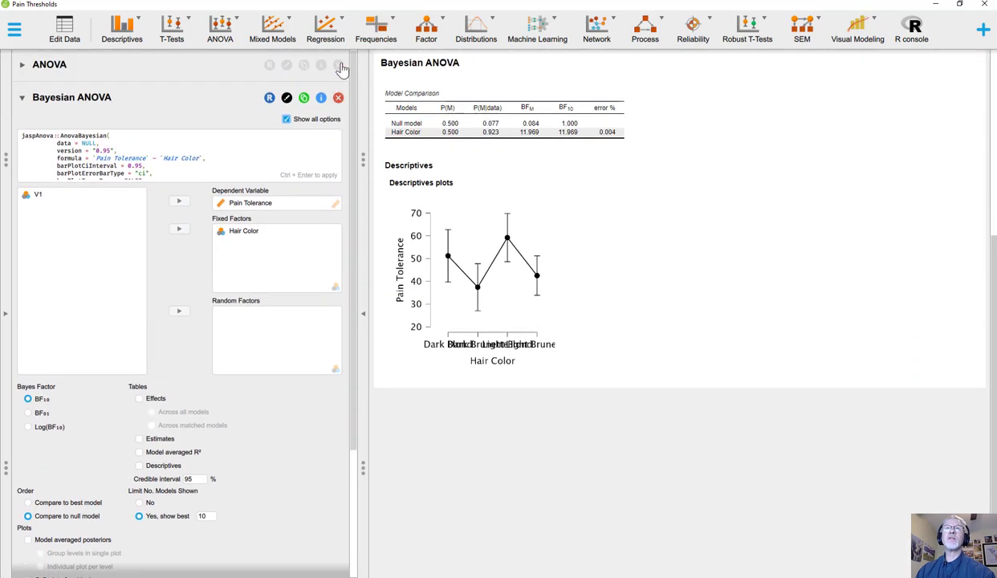
click(341, 66)
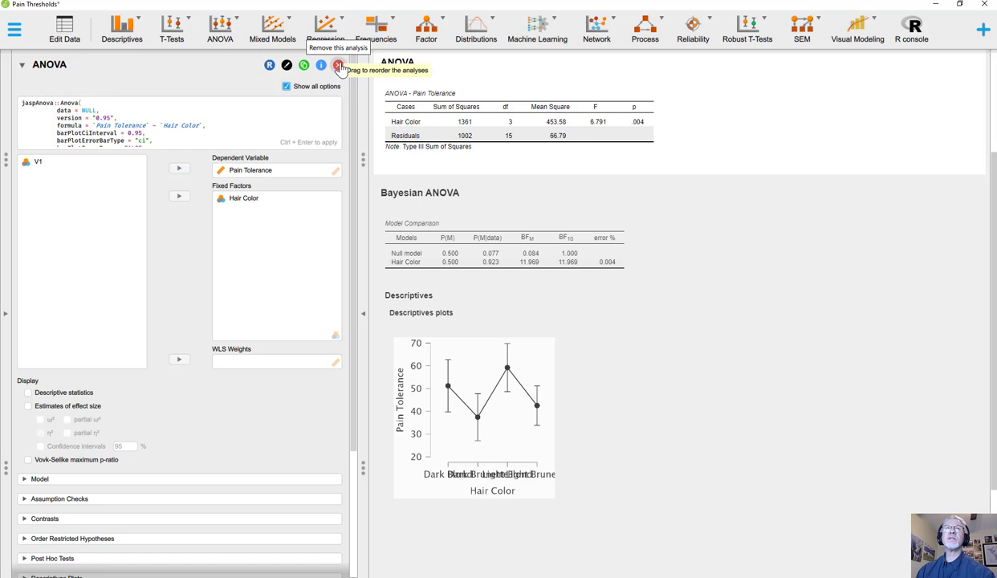
click(341, 66)
click(338, 67)
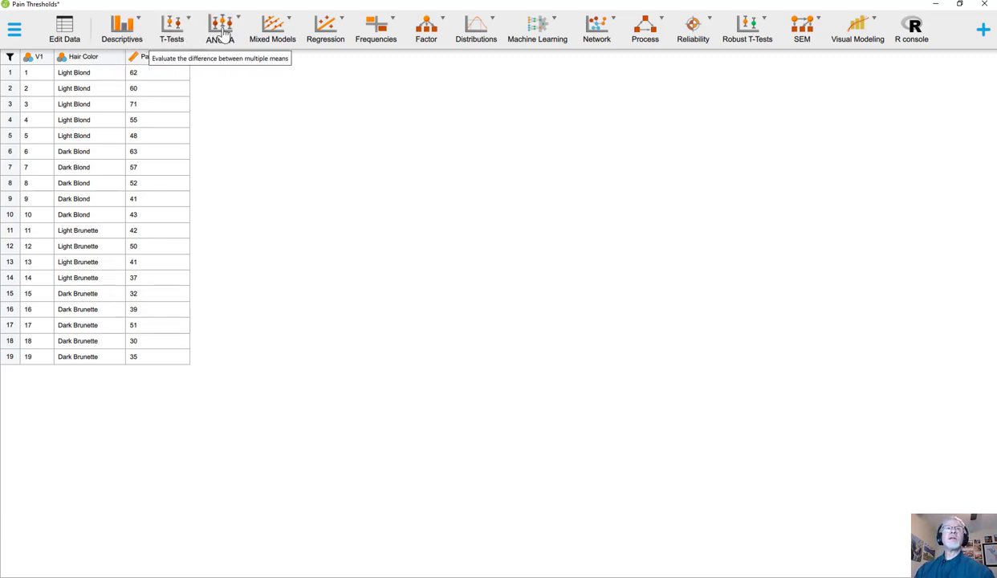
Create a classical ANOVA with Pain Tolerance as dependent variable and Hair Color as fixed factor, including descriptive statistics
click(223, 33)
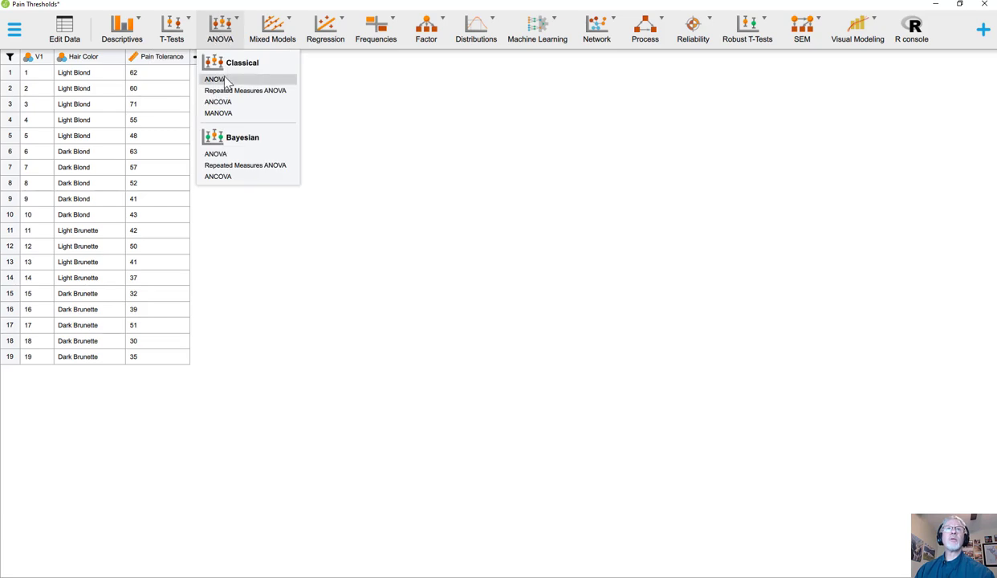
click(226, 81)
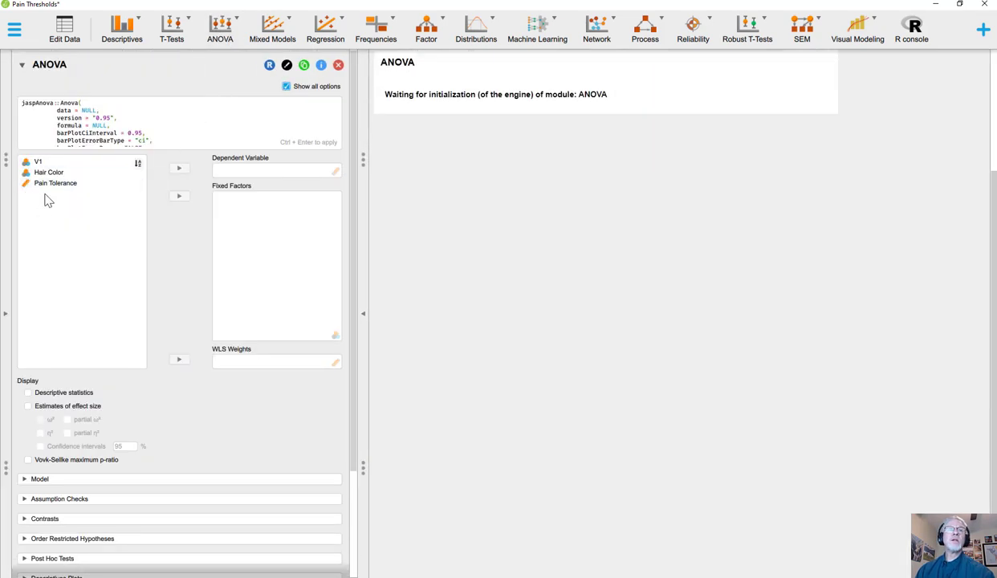
click(47, 172)
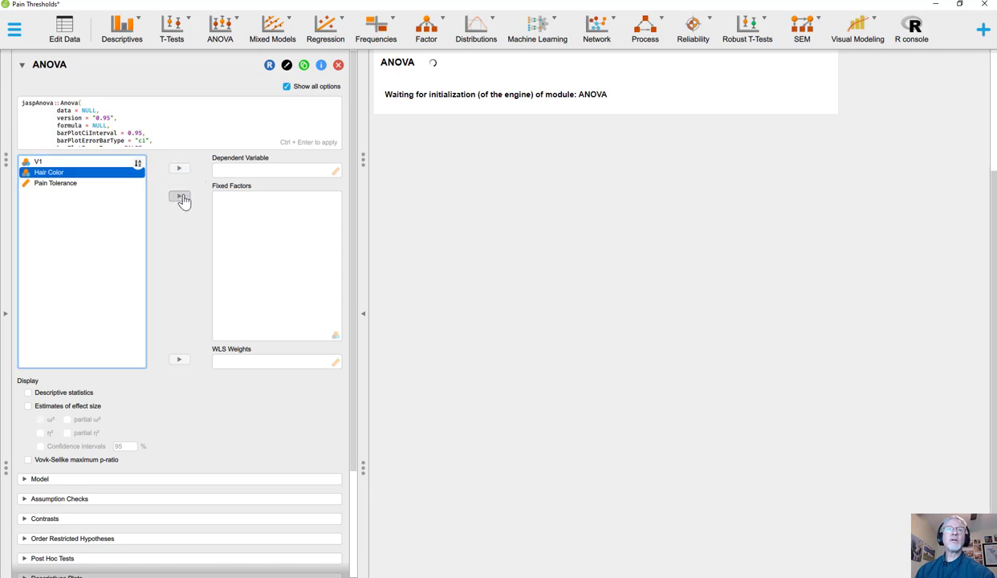
click(180, 198)
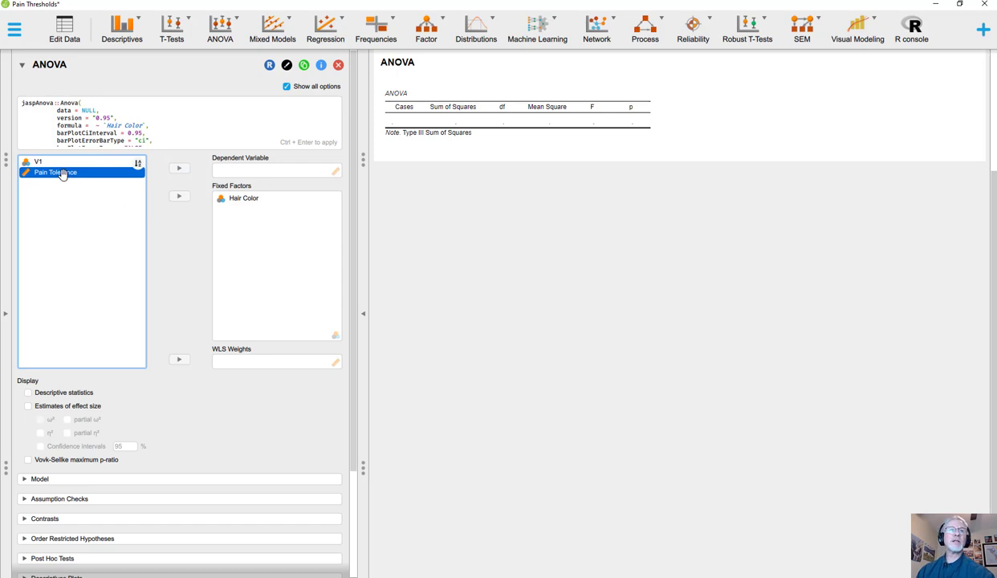
click(179, 168)
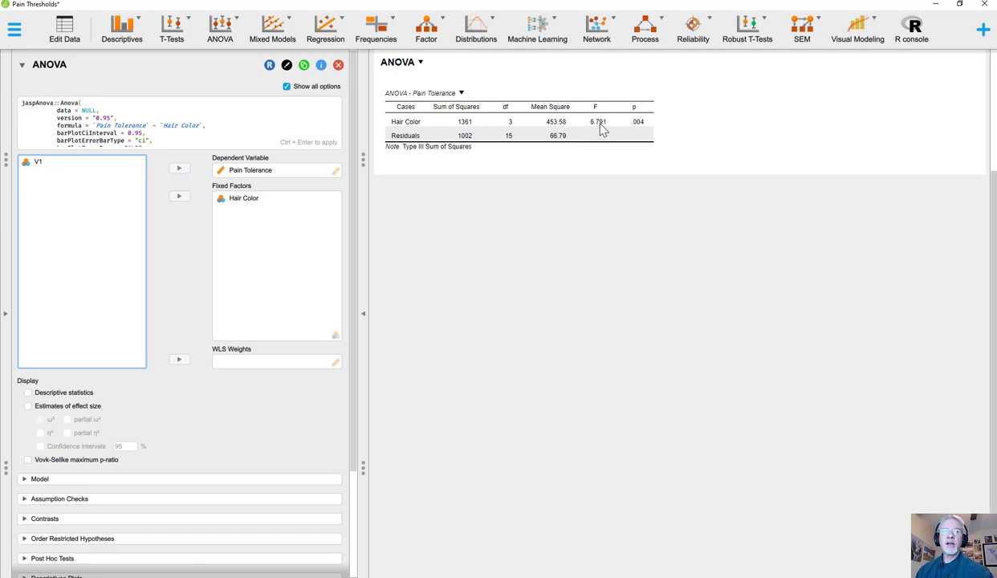
click(28, 393)
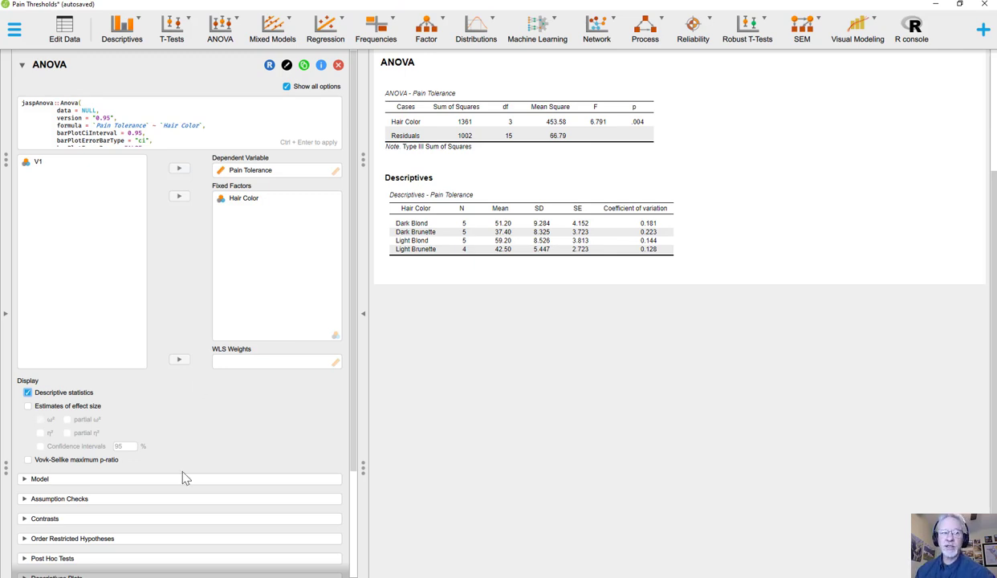
Add Hair Color to the ANOVA's post hoc tests
scroll(182, 473, down, 4)
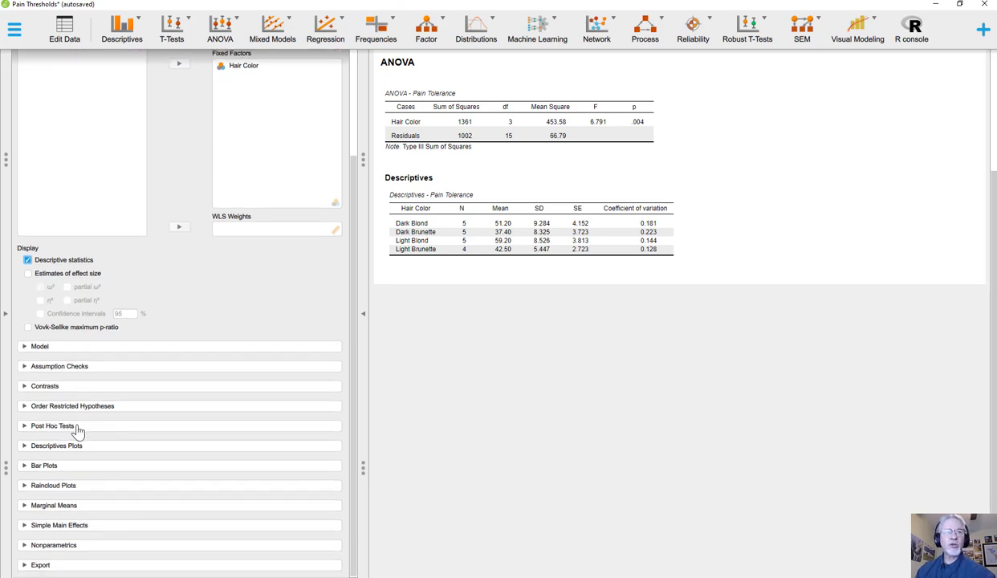
click(76, 427)
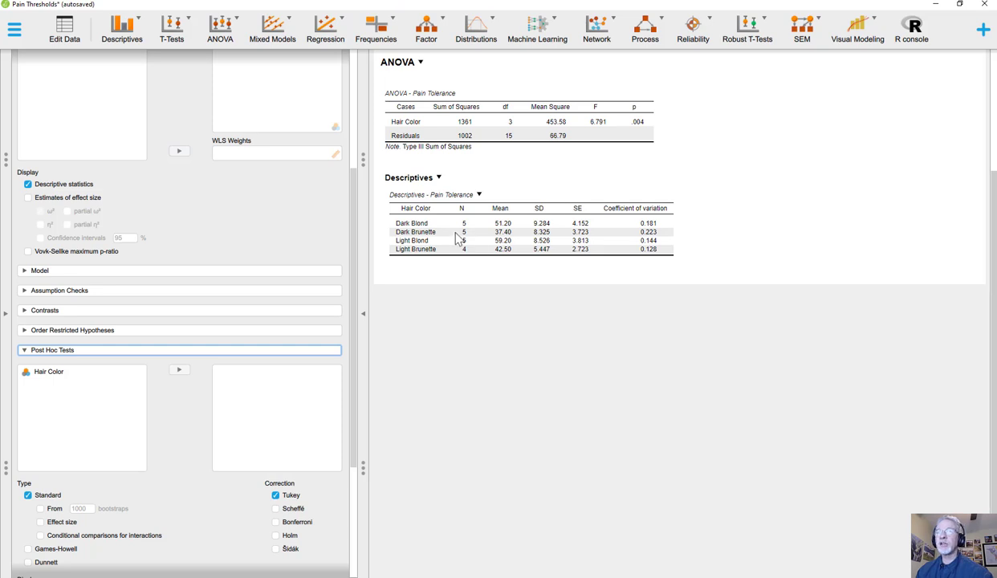
click(50, 372)
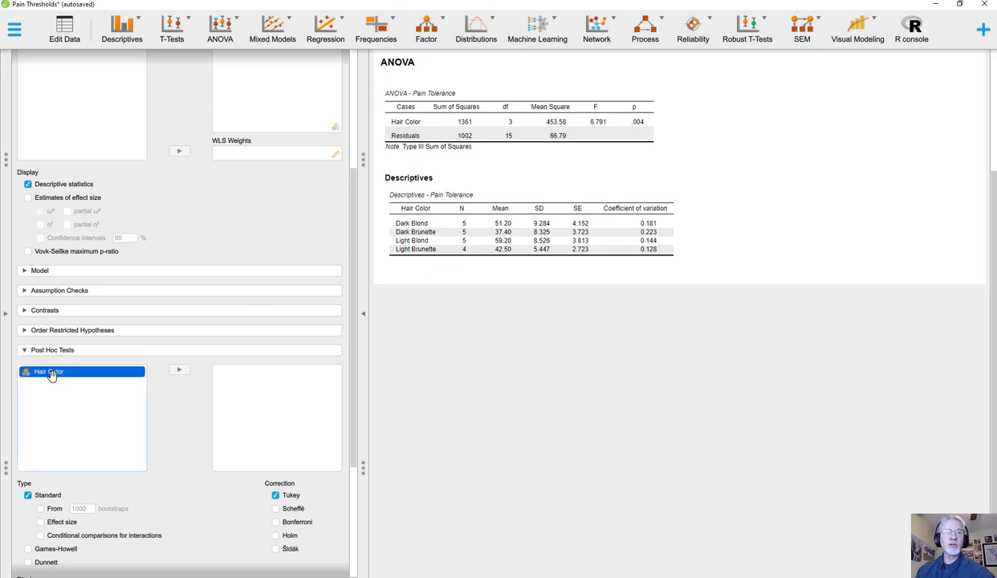
click(179, 370)
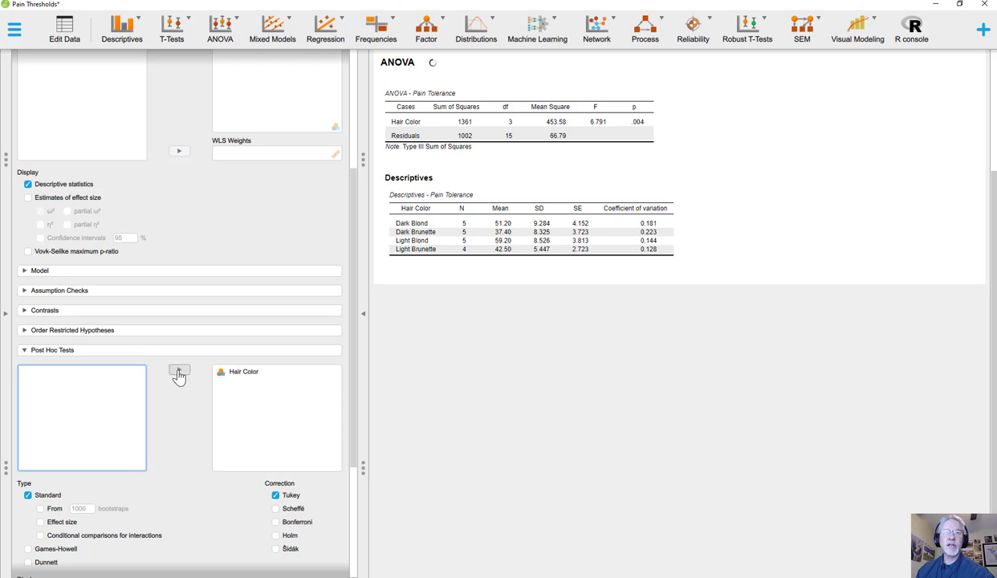
Flag significant comparisons in the post hoc results and add the letter-based grouping table
scroll(181, 377, down, 2)
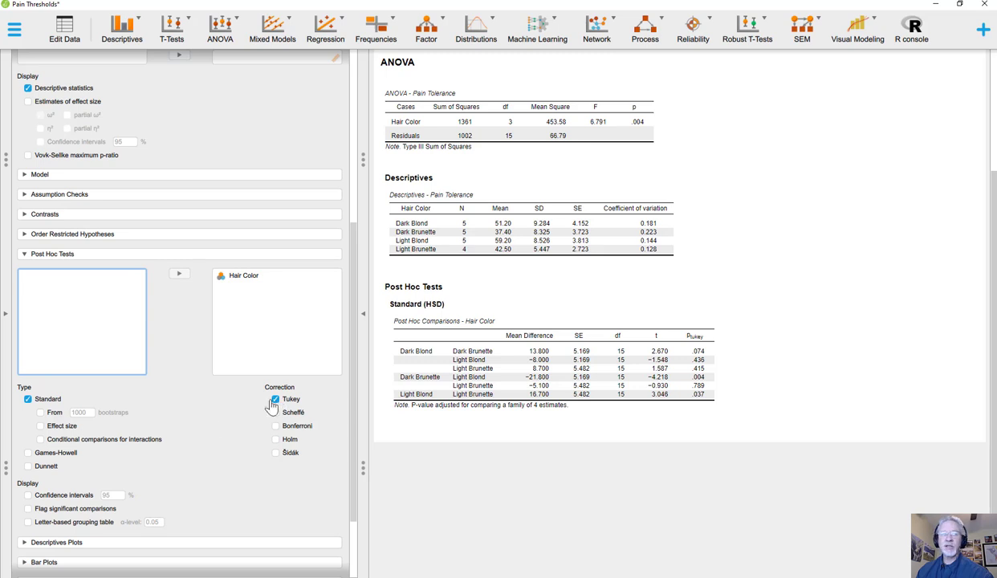
click(28, 509)
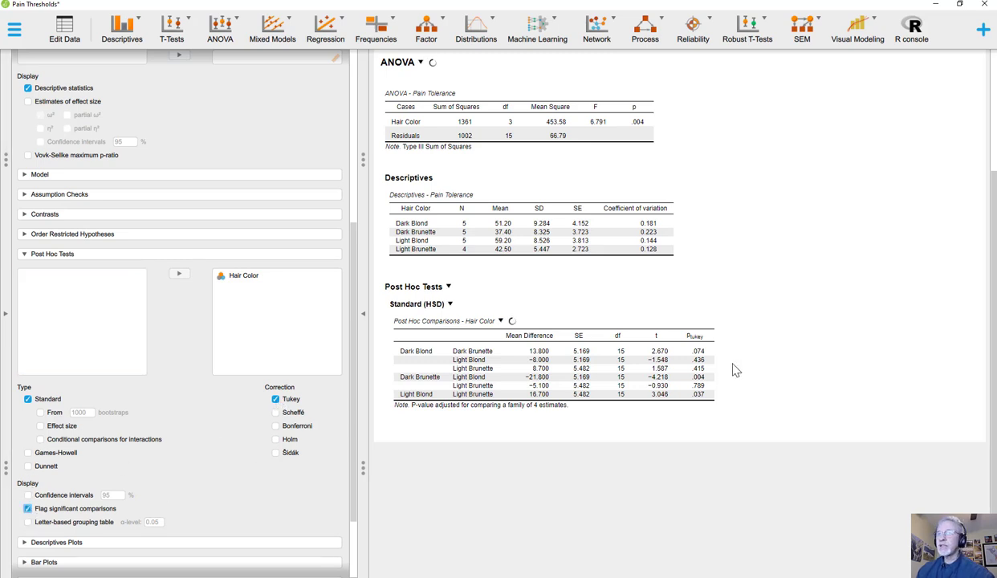
click(28, 522)
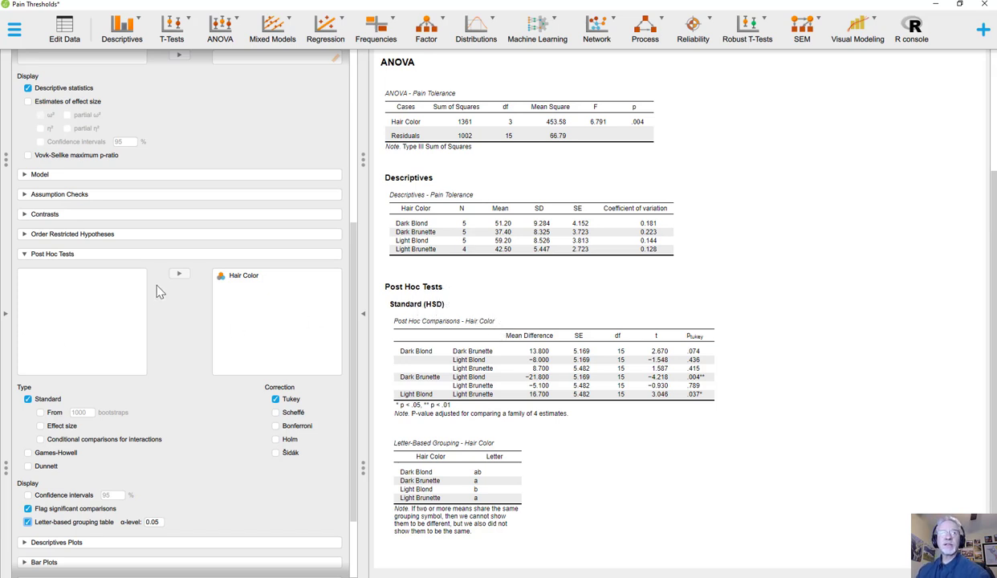
Apply a deviation contrast to Hair Color and view the resulting contrast table
scroll(118, 287, up, 2)
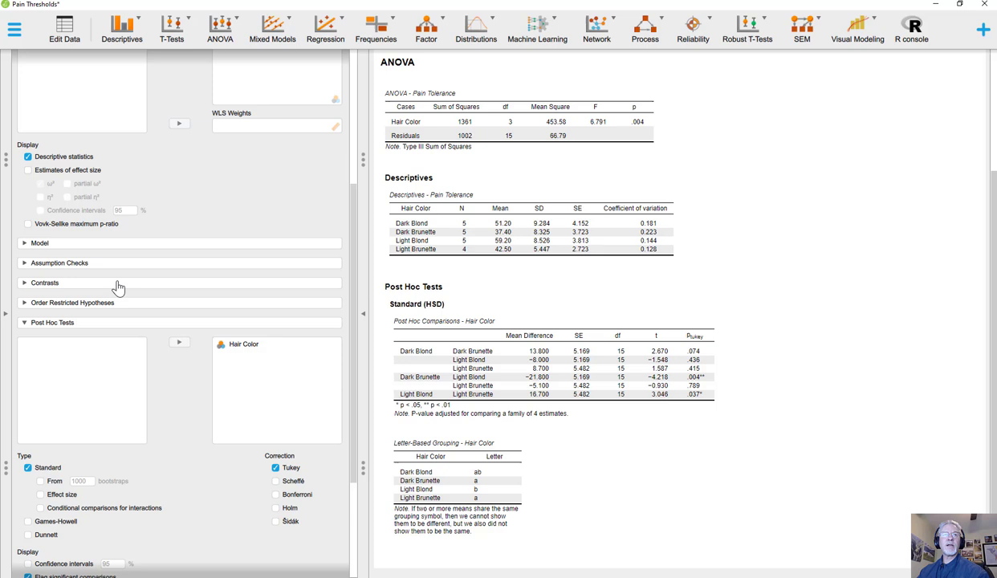
click(57, 286)
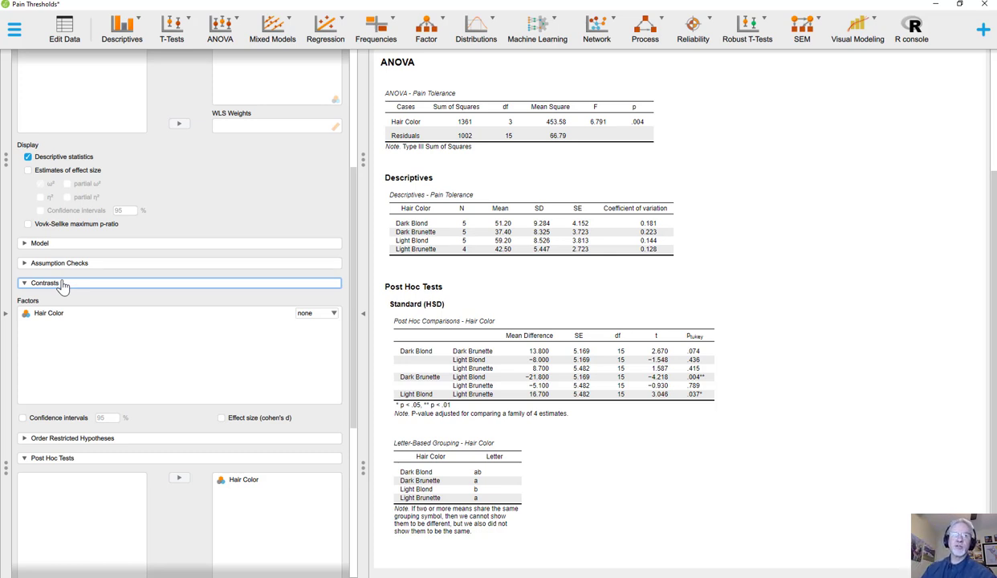
click(52, 315)
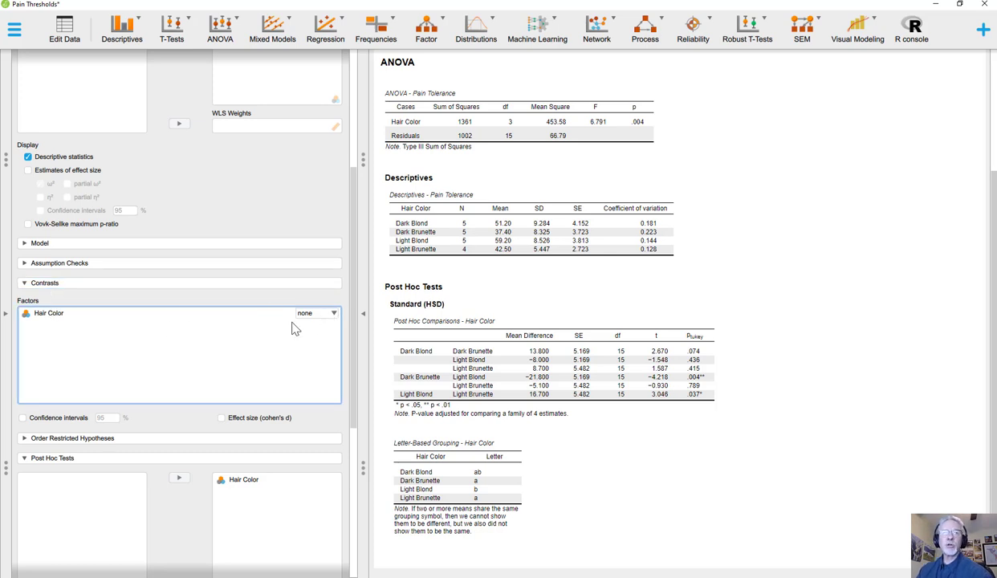
click(329, 314)
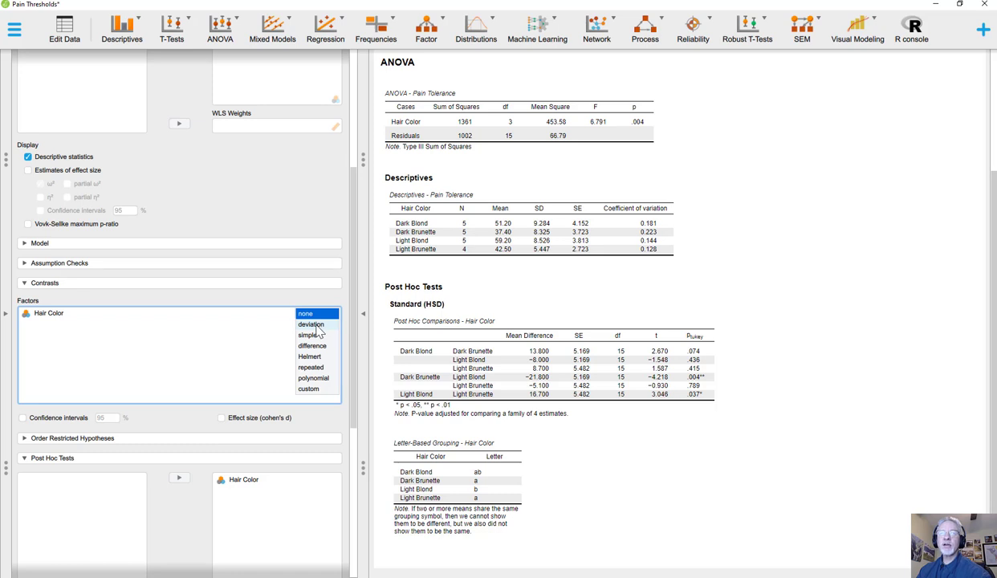
click(317, 325)
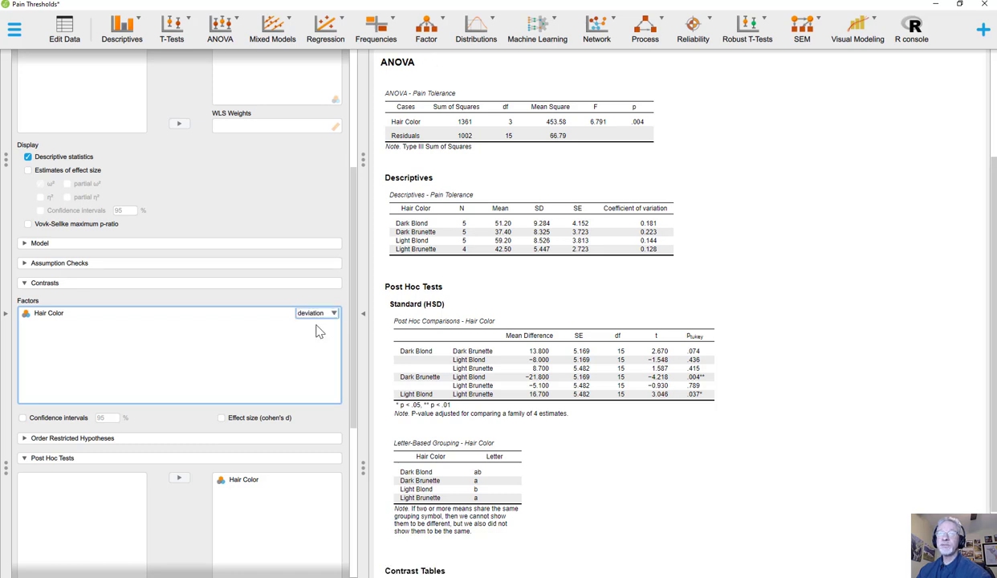
scroll(475, 306, down, 2)
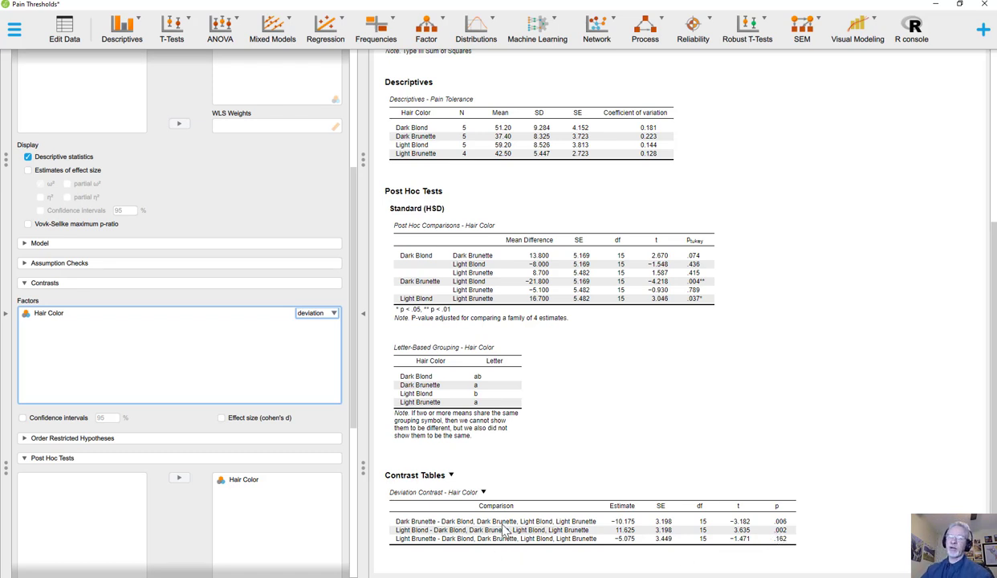
Change the Hair Color contrast to Helmert
click(322, 318)
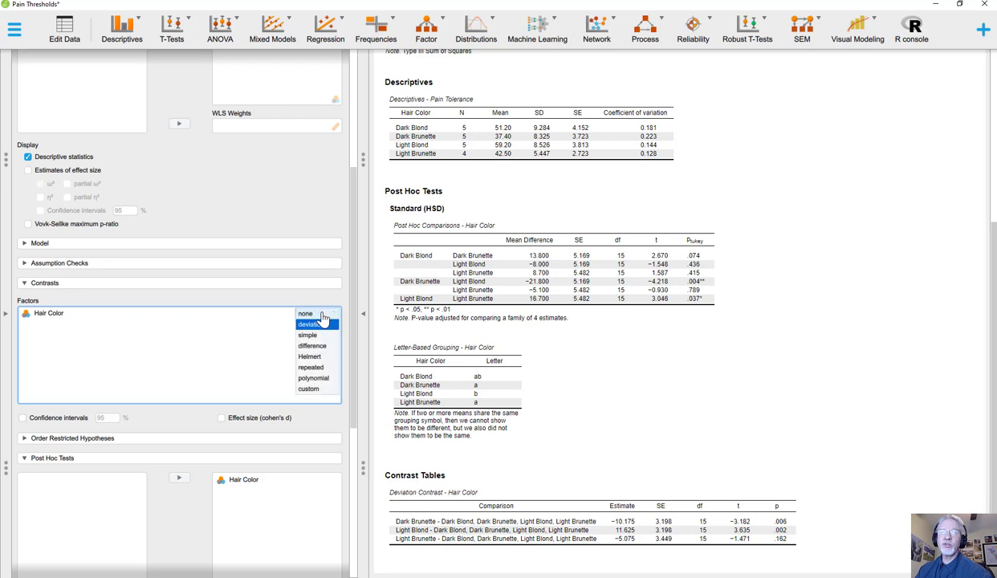
click(311, 358)
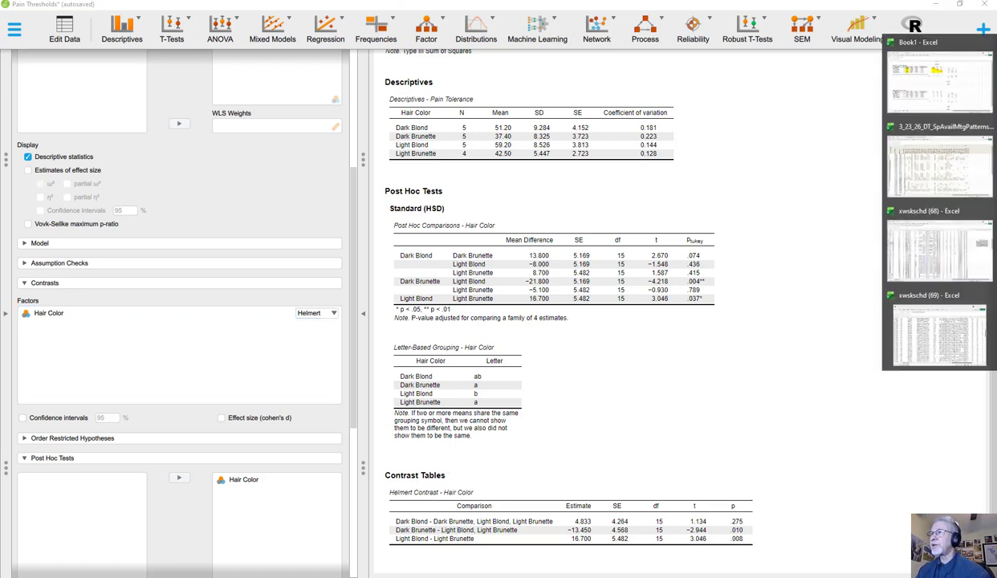
Switch to the Book1 workbook in Excel and examine the Helmert contrast coefficients and hair color group means on Sheet3
click(934, 76)
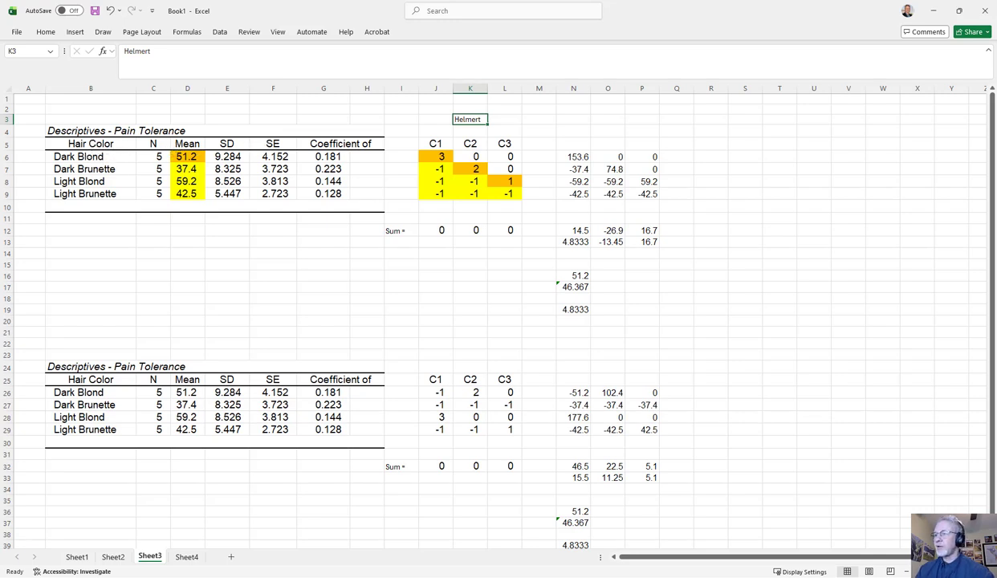
scroll(498, 312, up, 5)
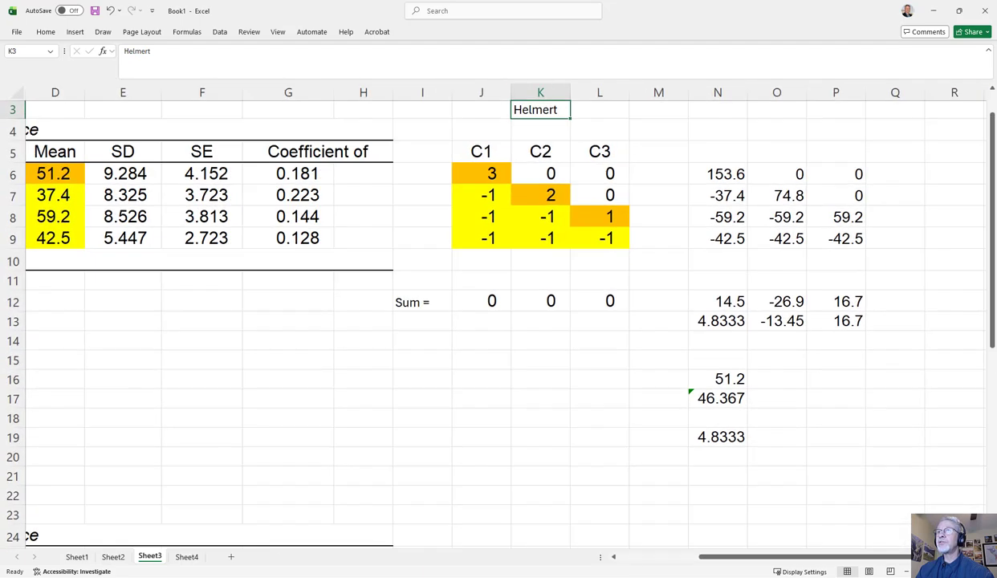
scroll(498, 313, down, 3)
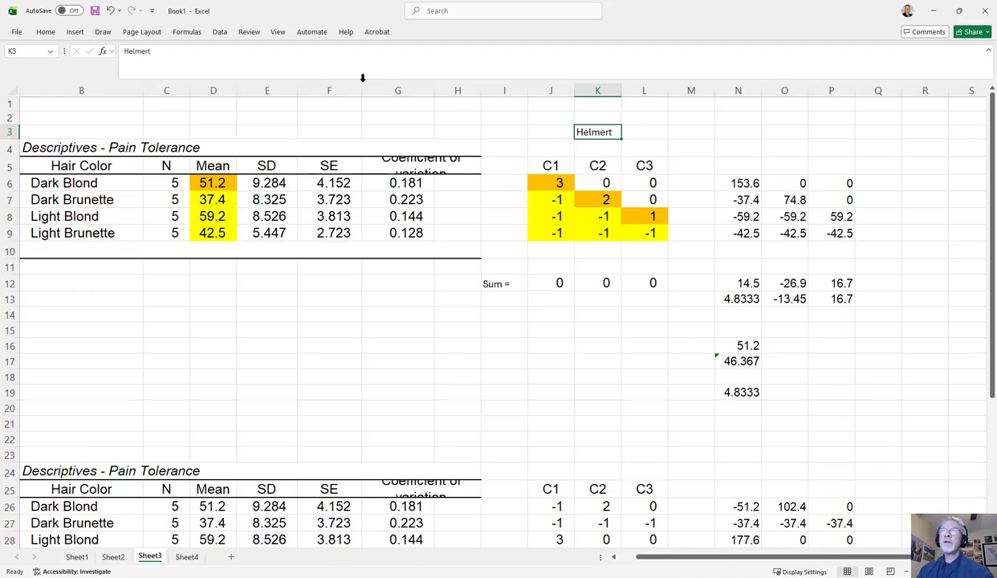
click(71, 180)
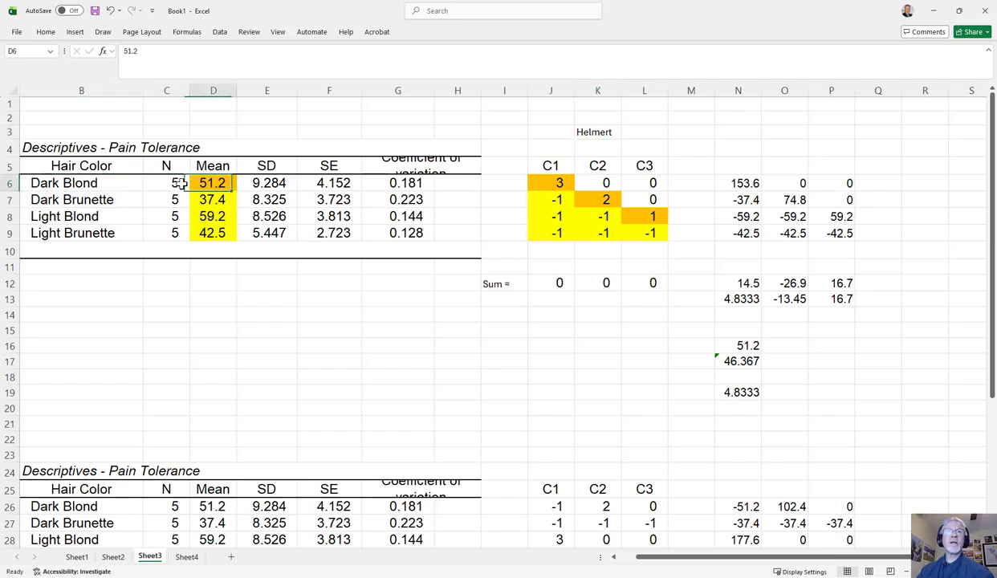
scroll(180, 183, left, 1)
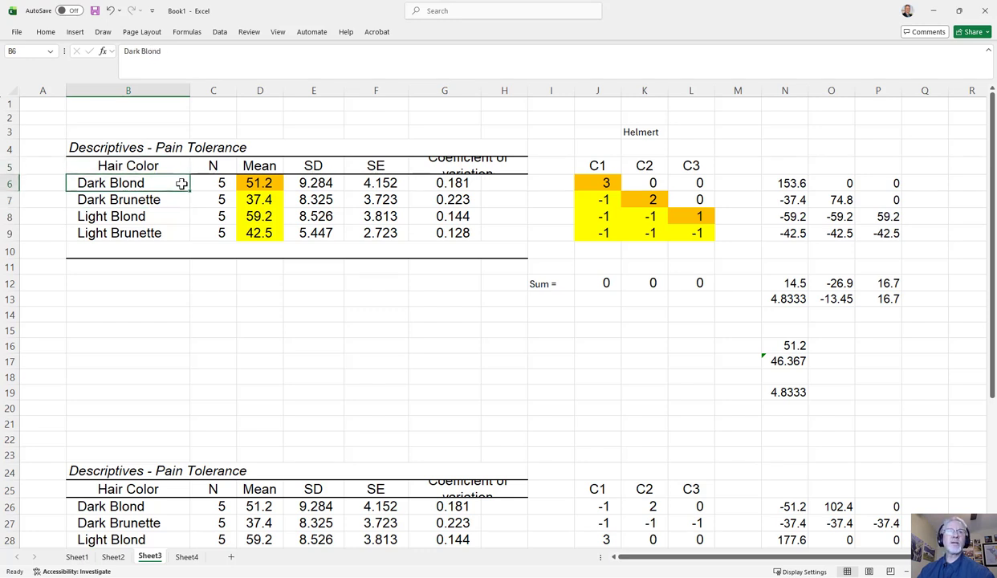
Step through the four hair color groups in the upper descriptives table and go across to the C1 coefficient for Dark Blond
key(Down)
key(Down)
key(Down)
key(Up)
key(Up)
key(Up)
key(Right)
key(Right)
key(Right)
key(Right)
key(Right)
key(Right)
key(Right)
key(Right)
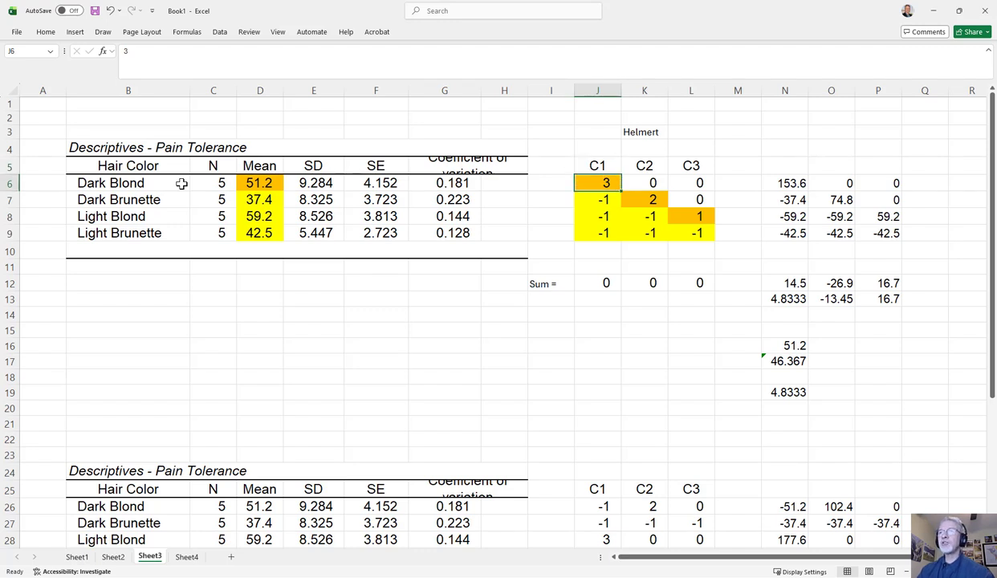
Examine the C1 coefficients in J6:J9 and compare the three yellow ones with the matching group means in D7:D9
key(Down)
key(Down)
key(Down)
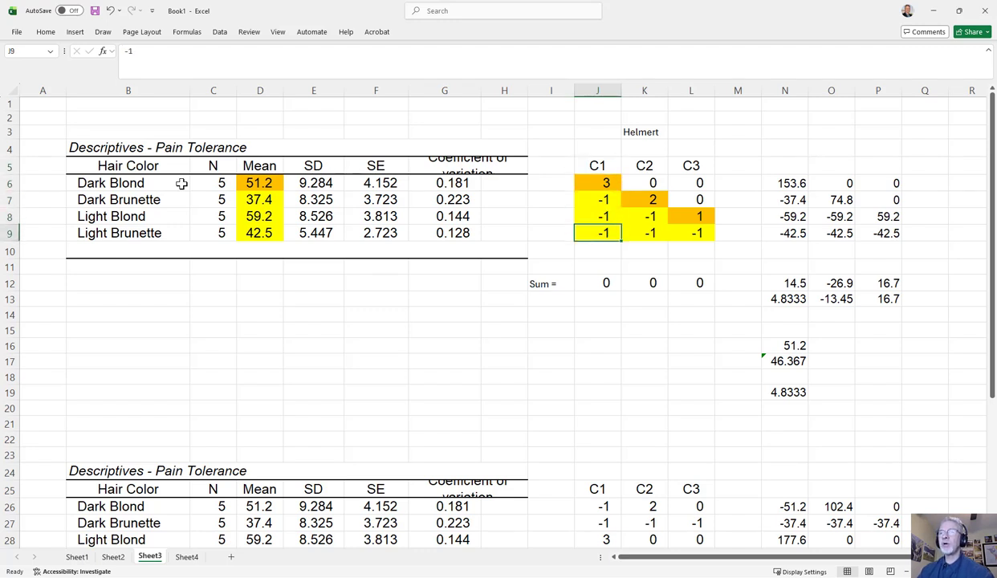
key(Up)
key(Up)
key(Up)
key(Down)
key(Down)
key(Down)
key(Up)
key(Up)
key(Up)
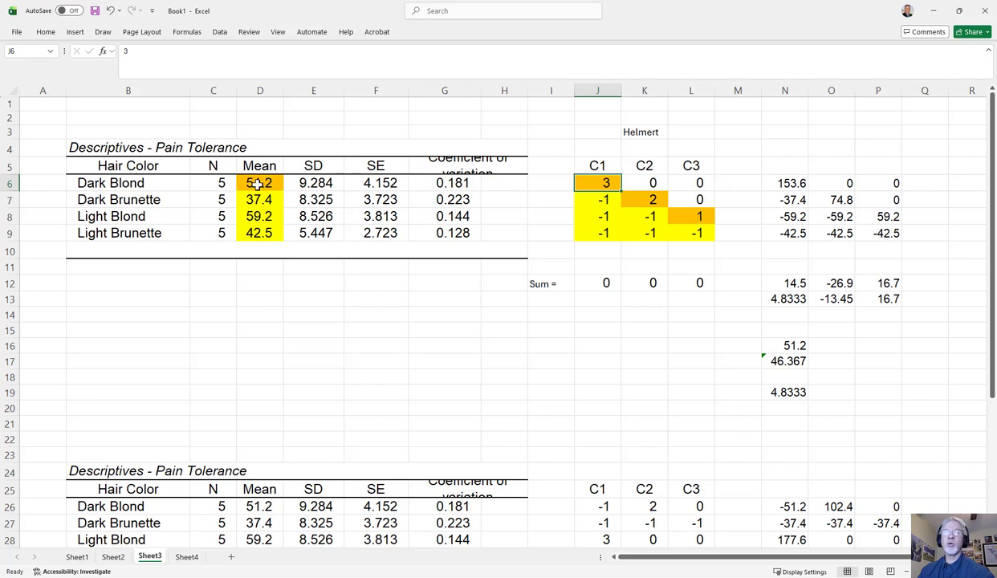
drag(592, 200, 604, 234)
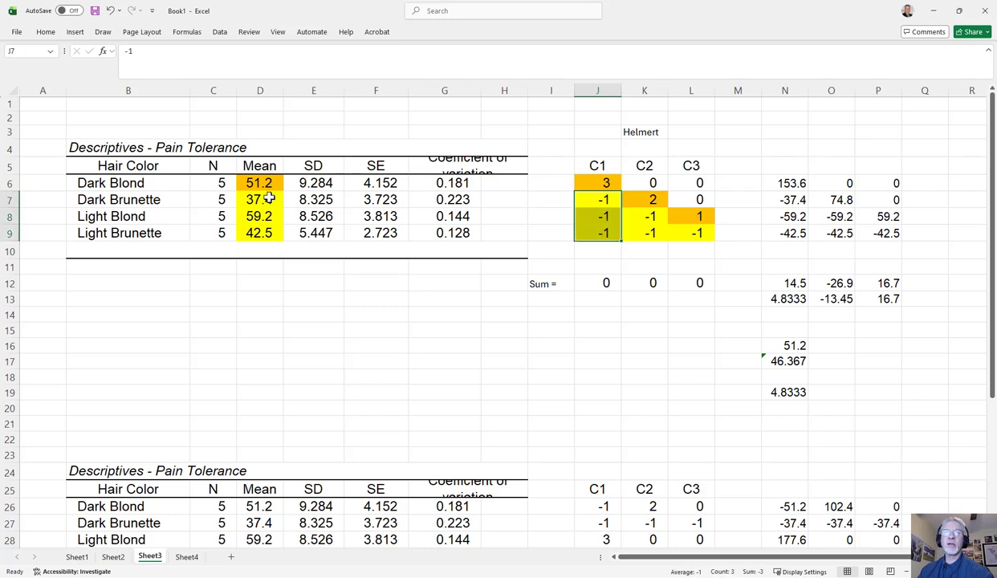
drag(258, 199, 268, 234)
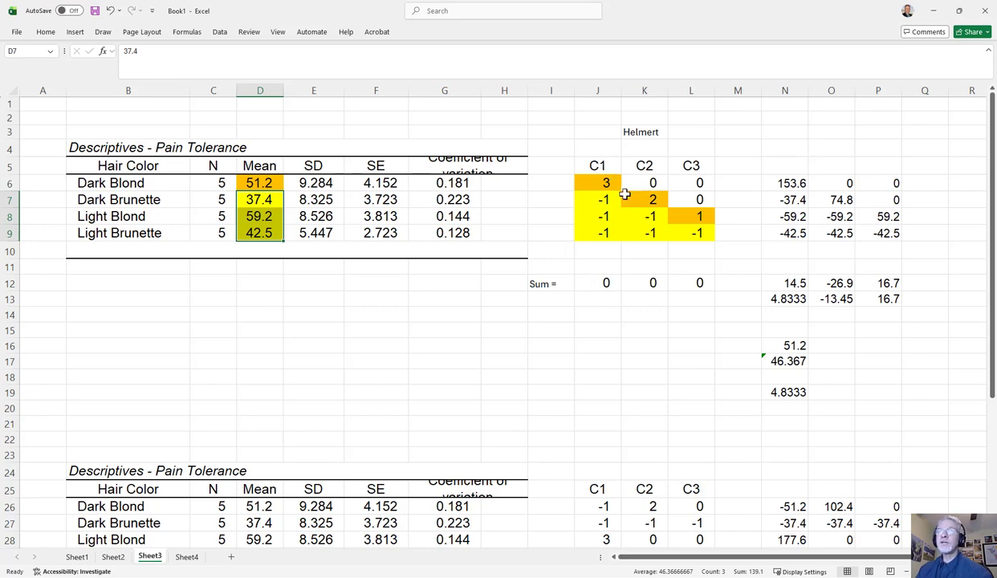
click(258, 201)
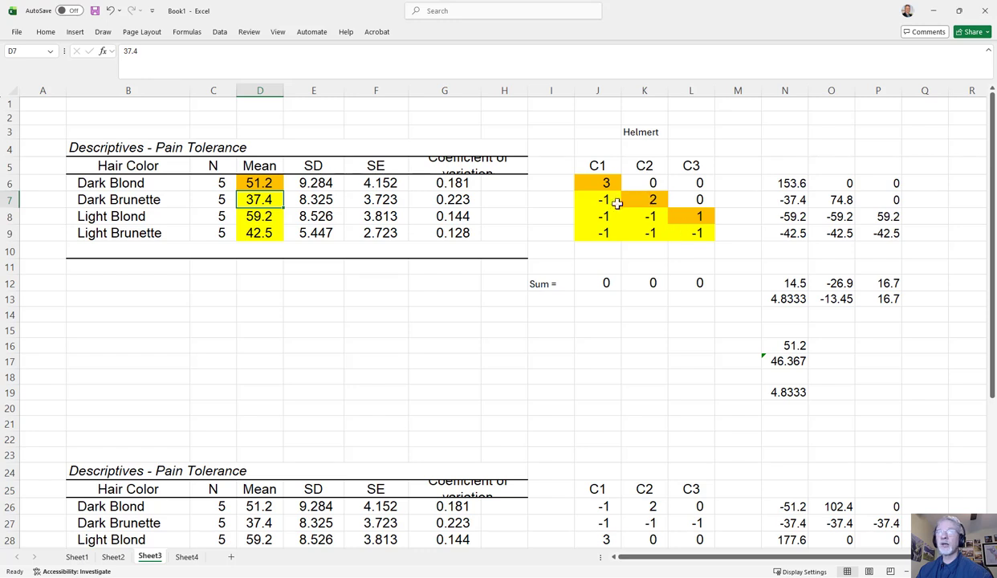
Remove the fill color from the hair color means in D6:D9
click(282, 293)
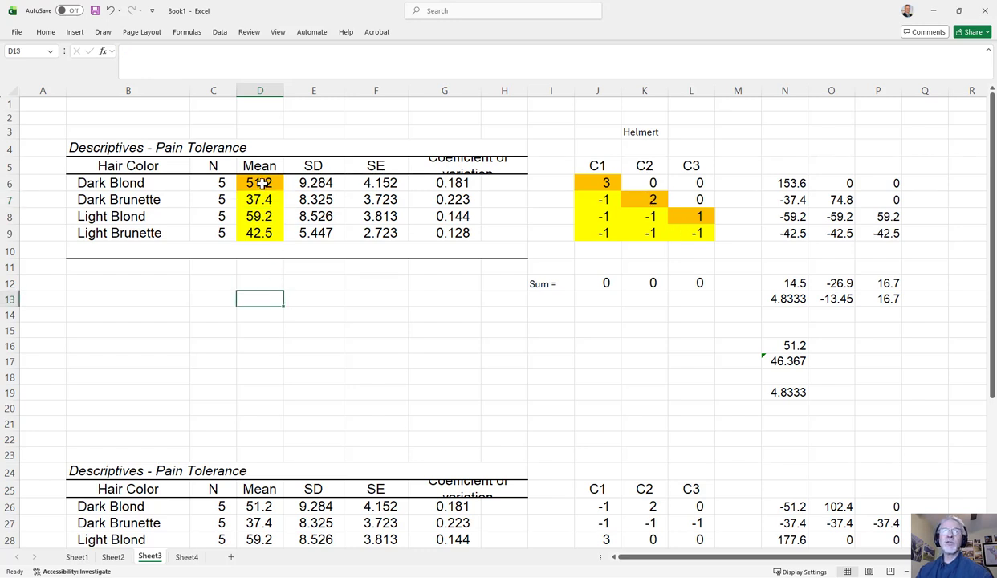
drag(257, 183, 262, 233)
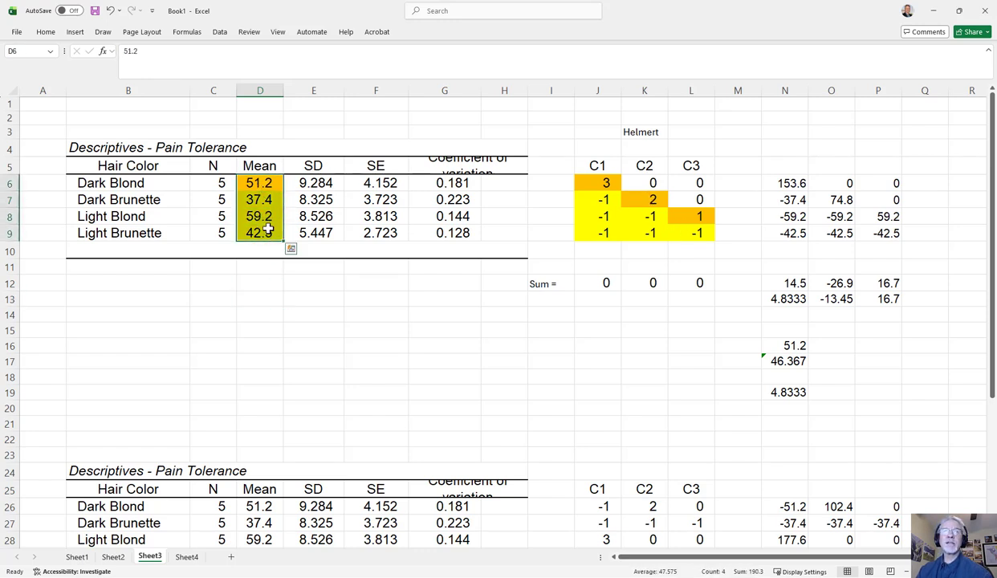
right_click(267, 231)
key(Escape)
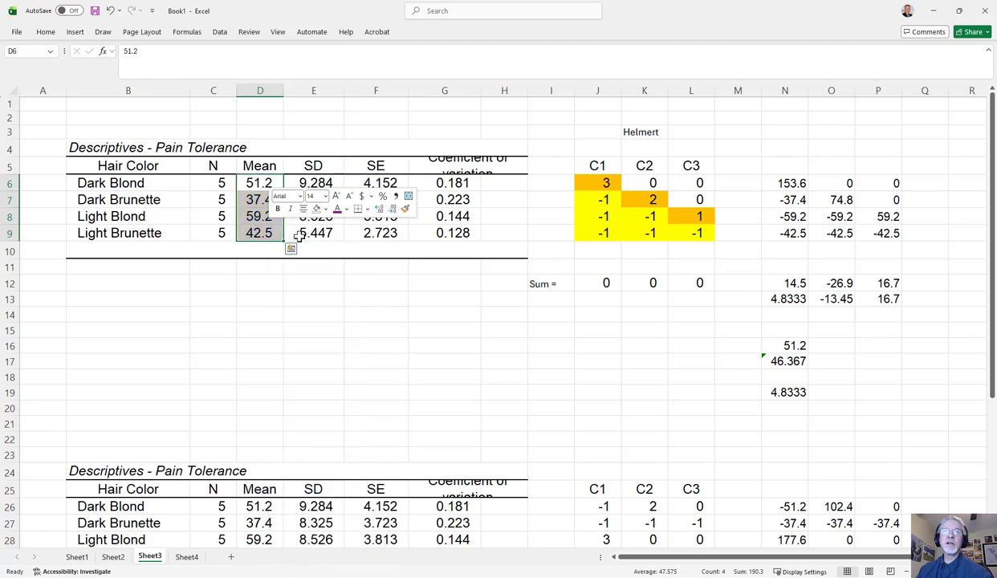
click(293, 266)
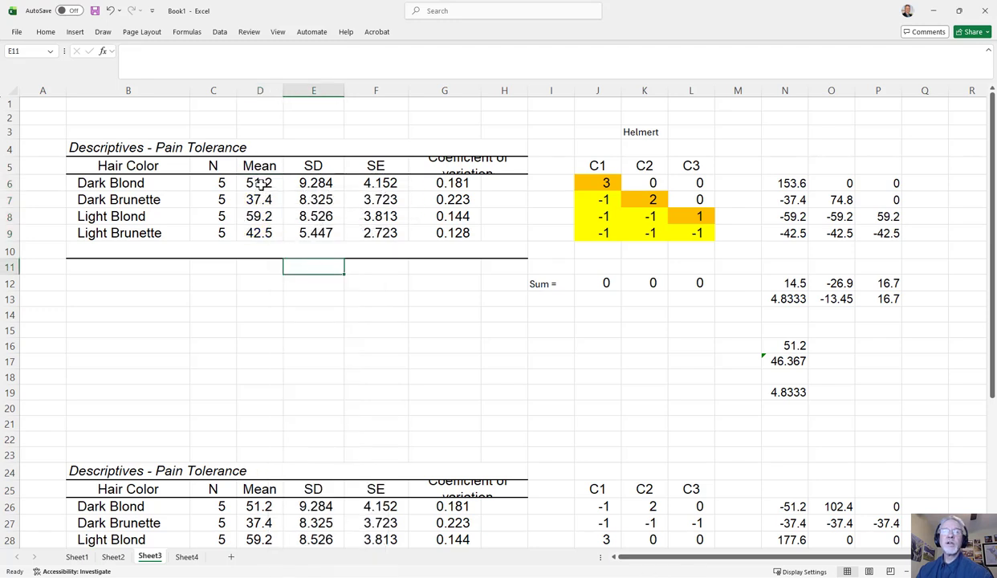
Shade the Dark Brunette mean in D7 orange to match its C2 coefficient
click(644, 180)
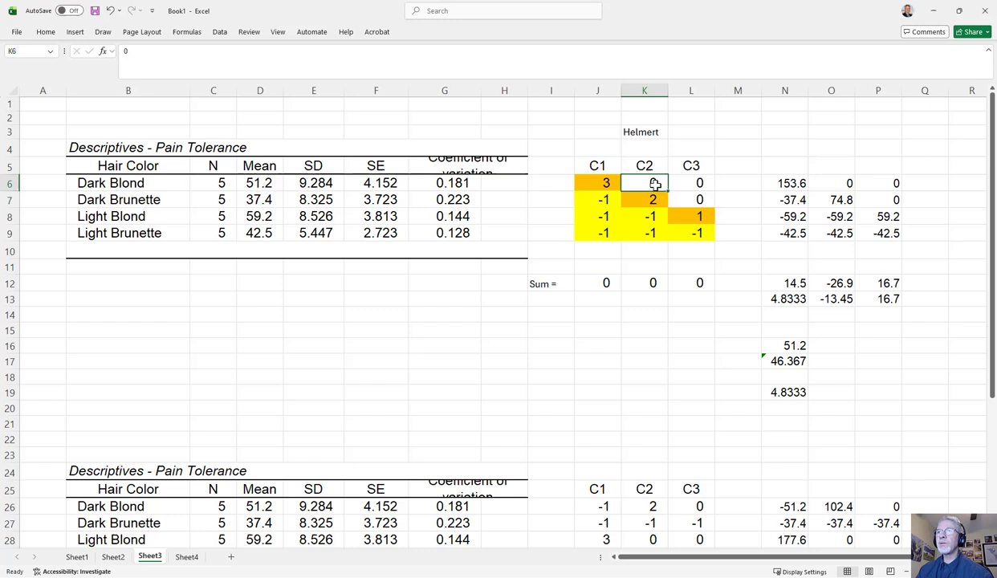
click(260, 183)
right_click(258, 200)
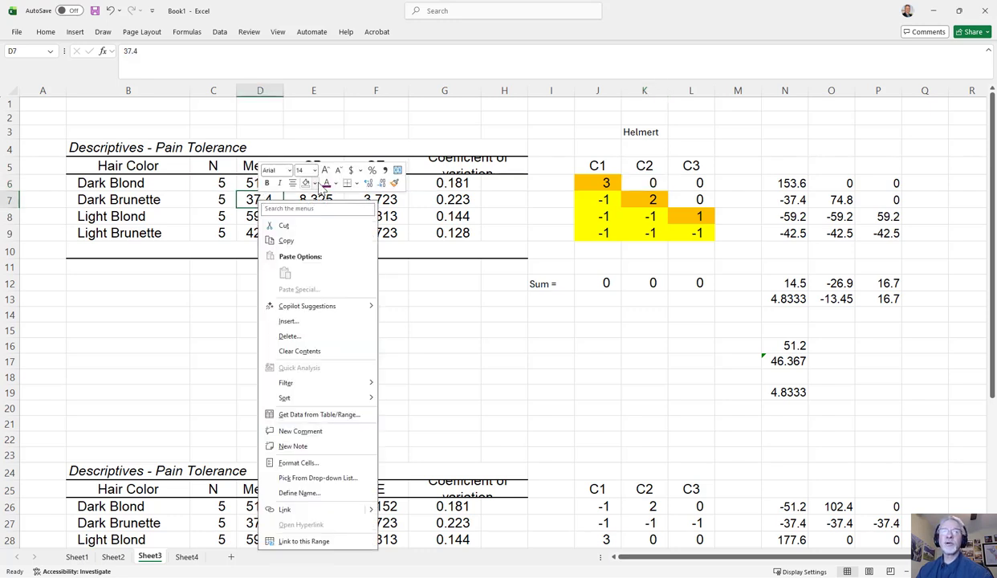
click(310, 184)
Shade the Light Blond and Light Brunette means in D8:D9 yellow
drag(264, 216, 269, 228)
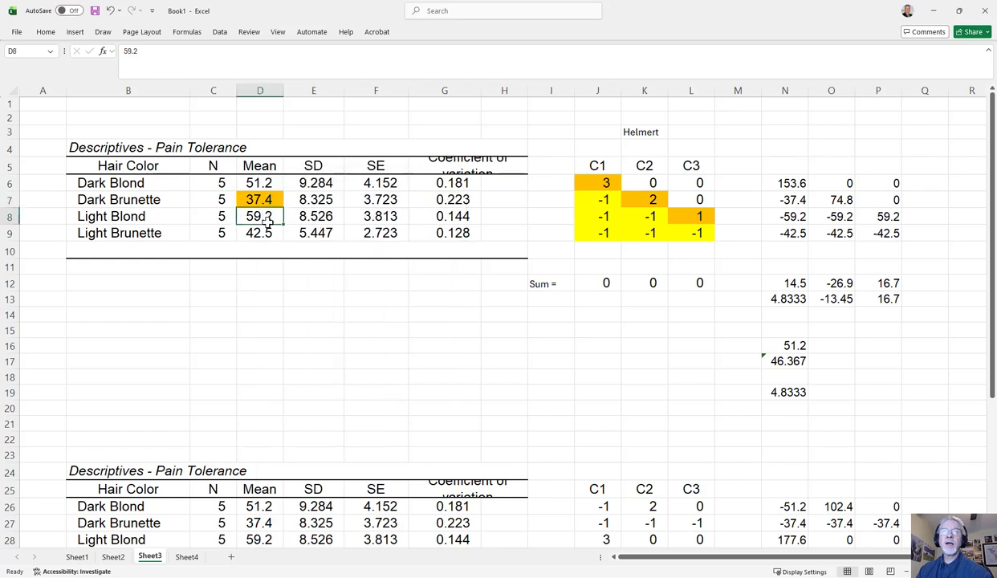
right_click(275, 213)
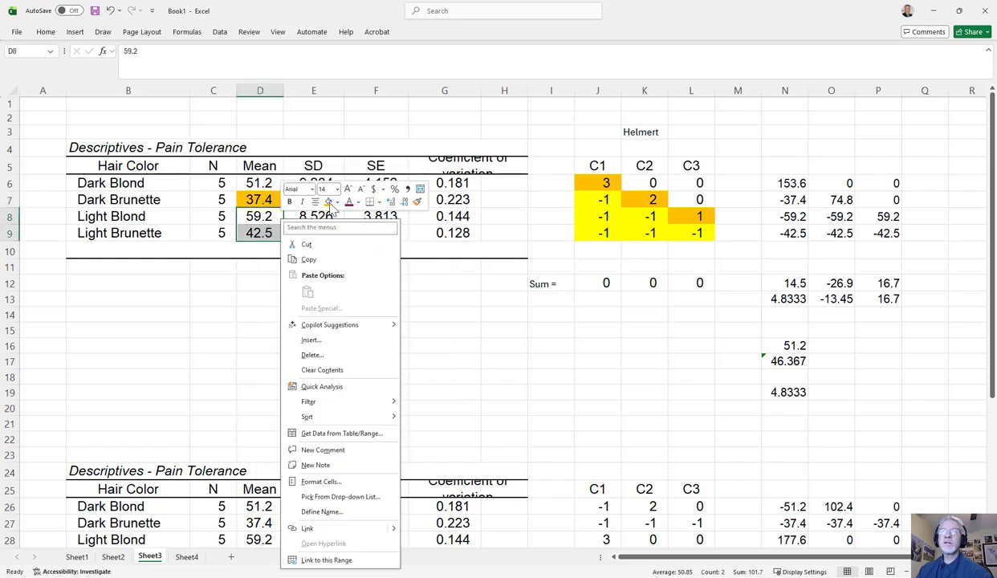
click(338, 204)
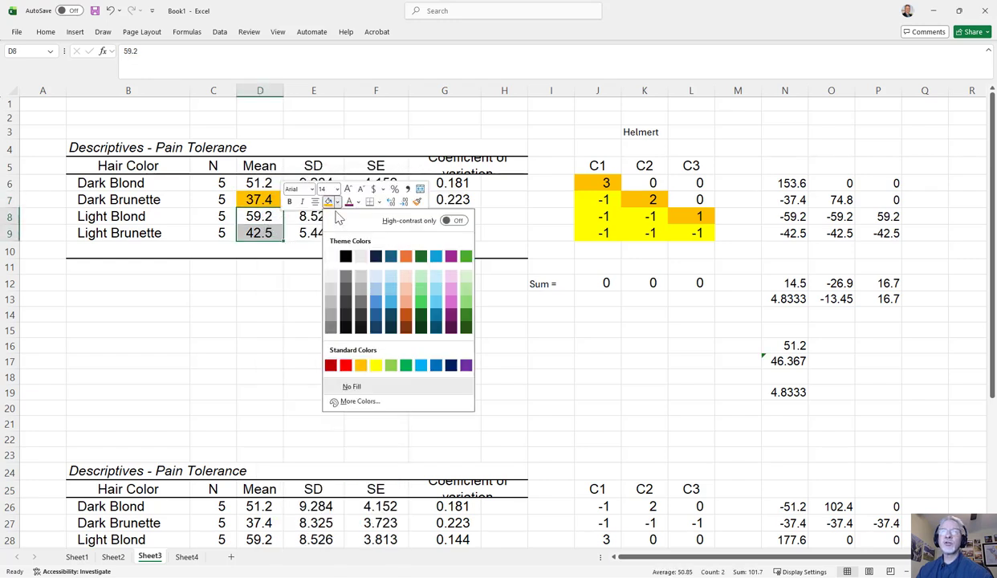
click(372, 362)
click(276, 311)
Compare the C2 coefficients with the shaded means, and the C3 coefficients with the Light Blond and Light Brunette groups
click(654, 200)
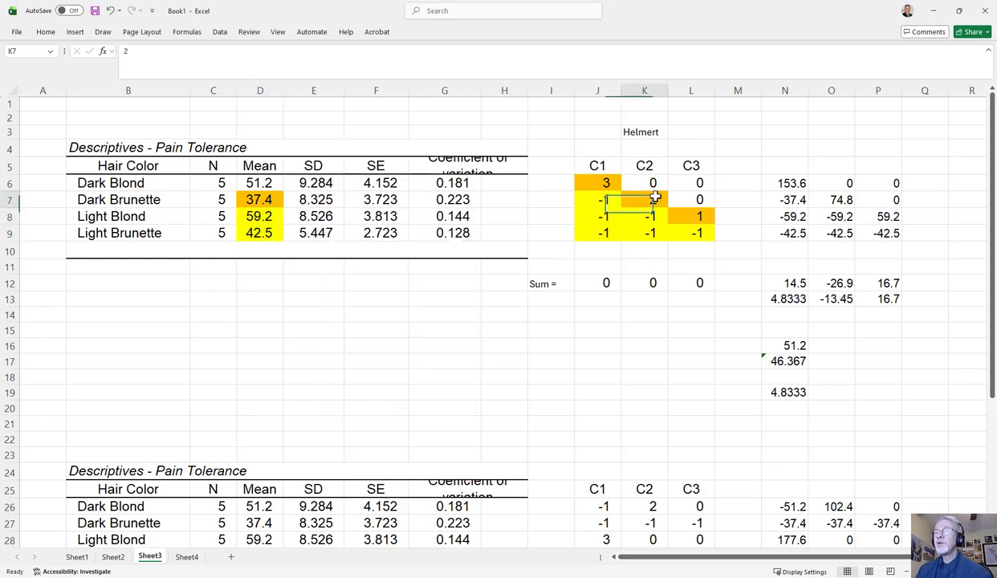
click(652, 216)
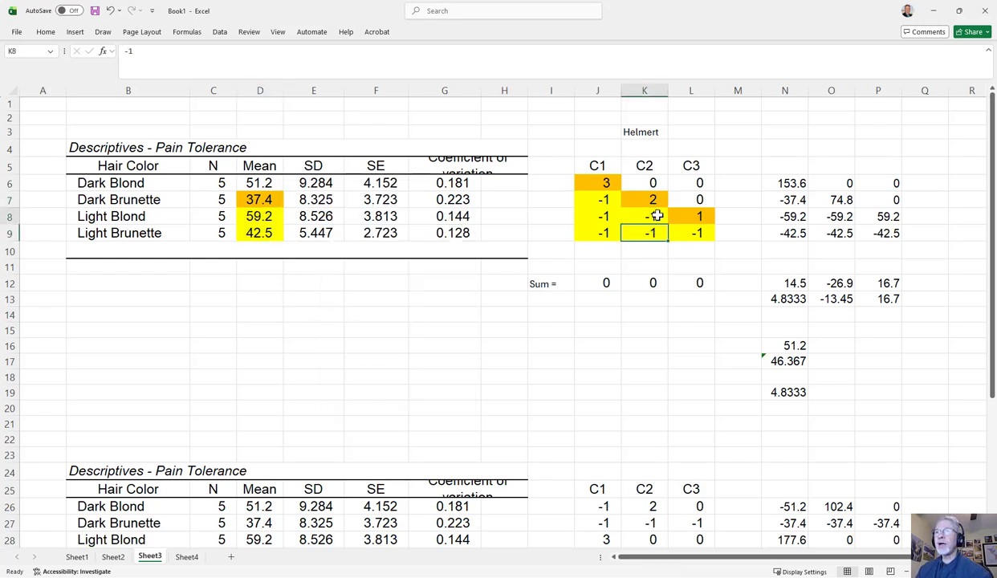
click(651, 198)
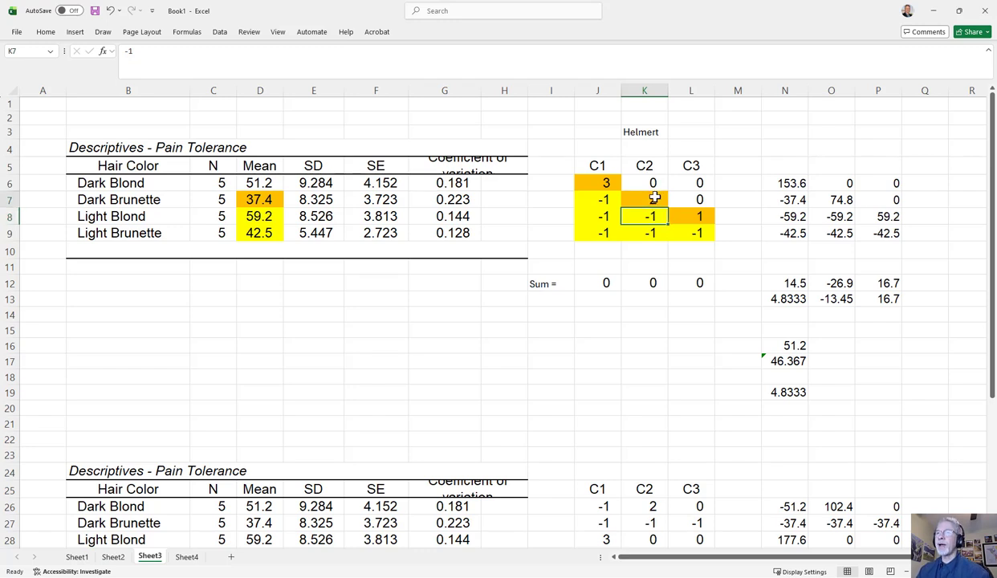
click(243, 193)
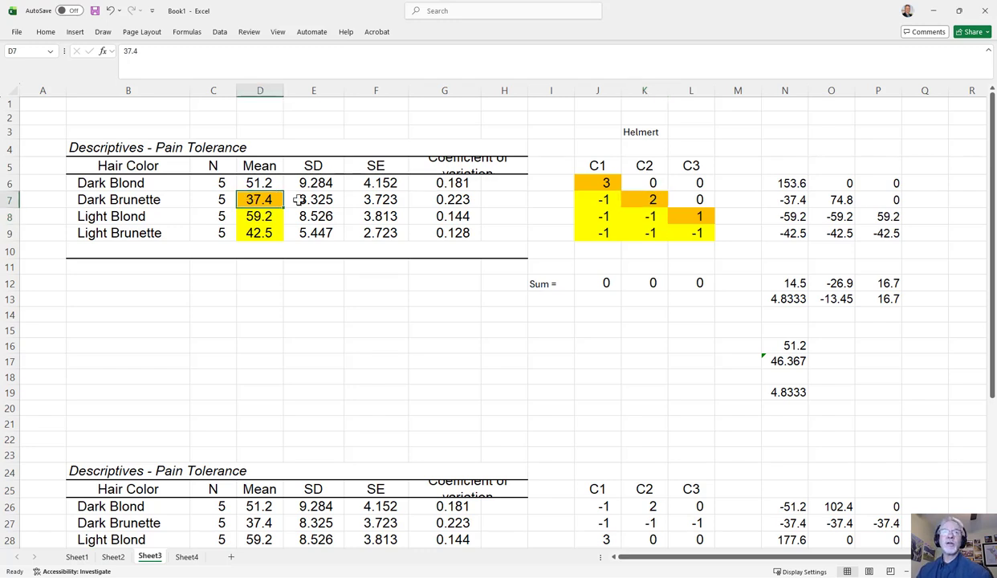
click(260, 216)
click(257, 232)
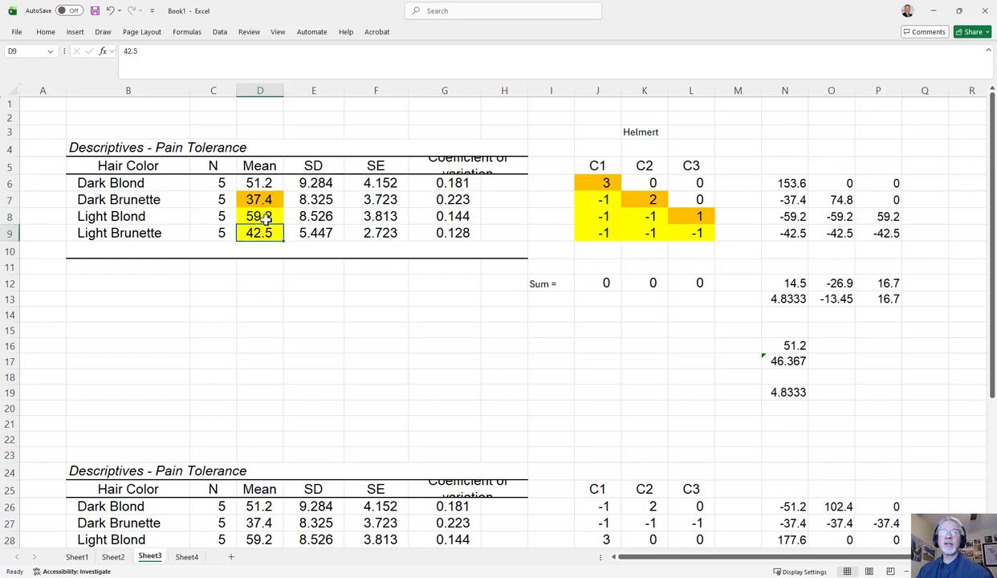
click(265, 218)
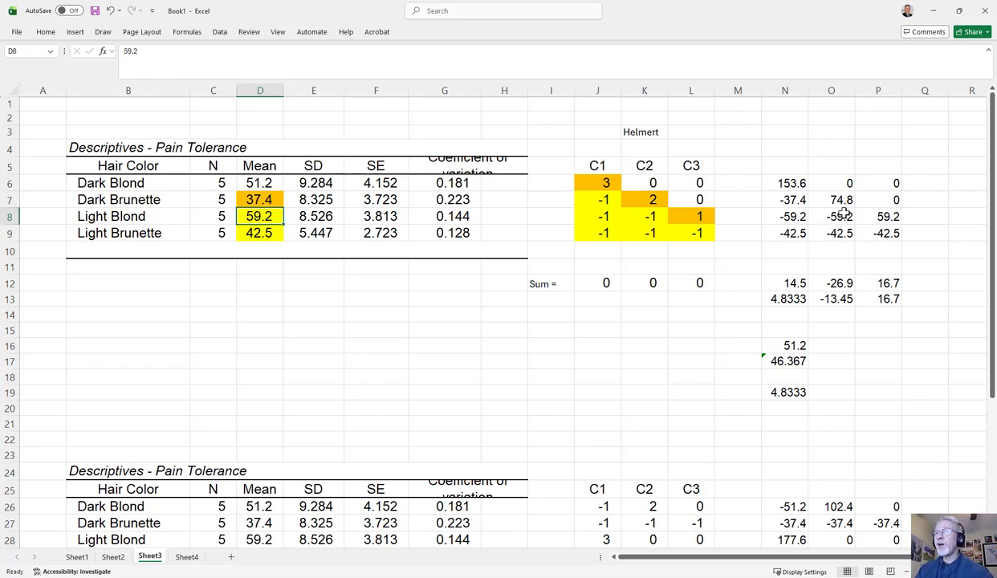
click(683, 214)
click(117, 214)
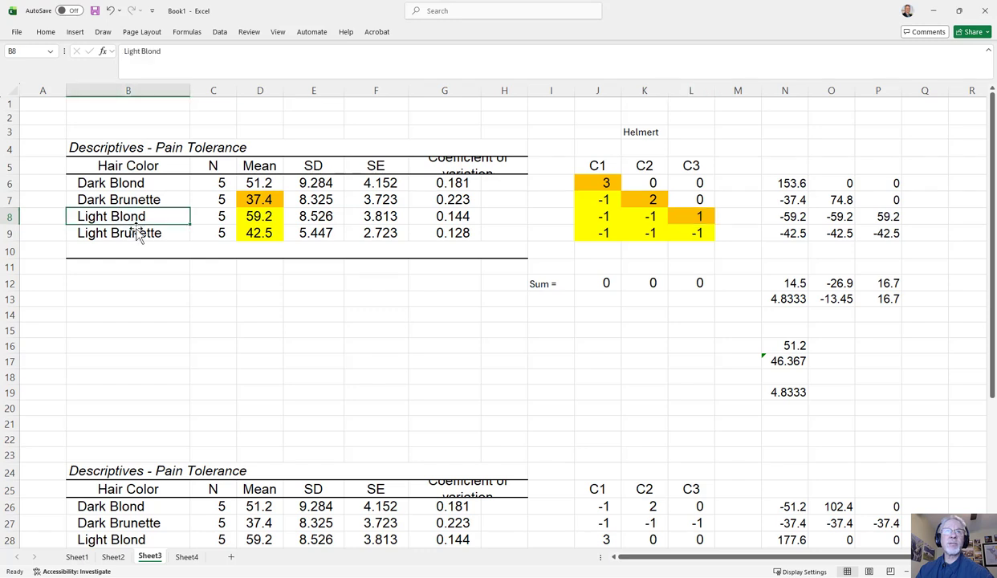
click(132, 236)
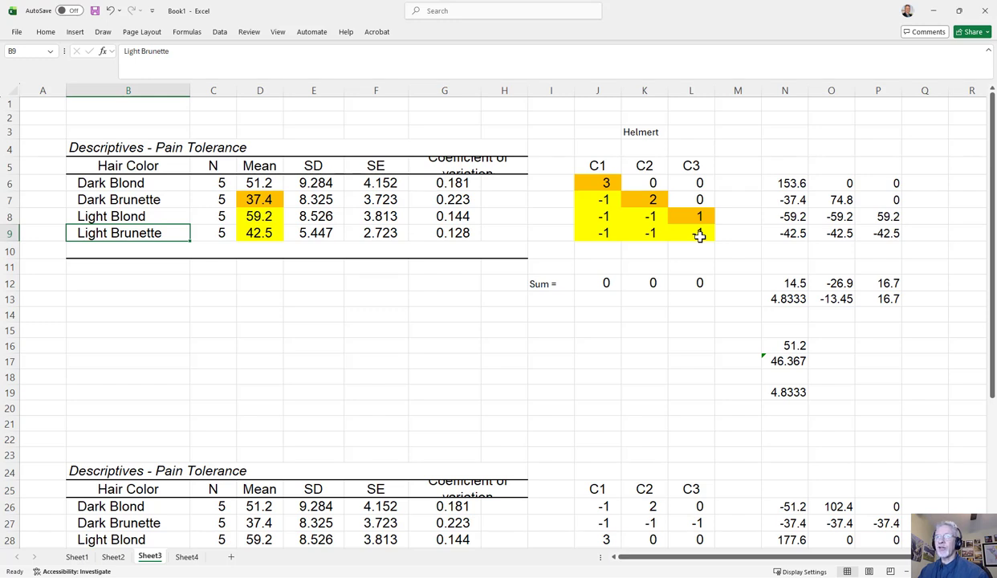
Check the coefficients of C1, C2 and C3 in J6:L9 against their column sums in row 12
click(599, 167)
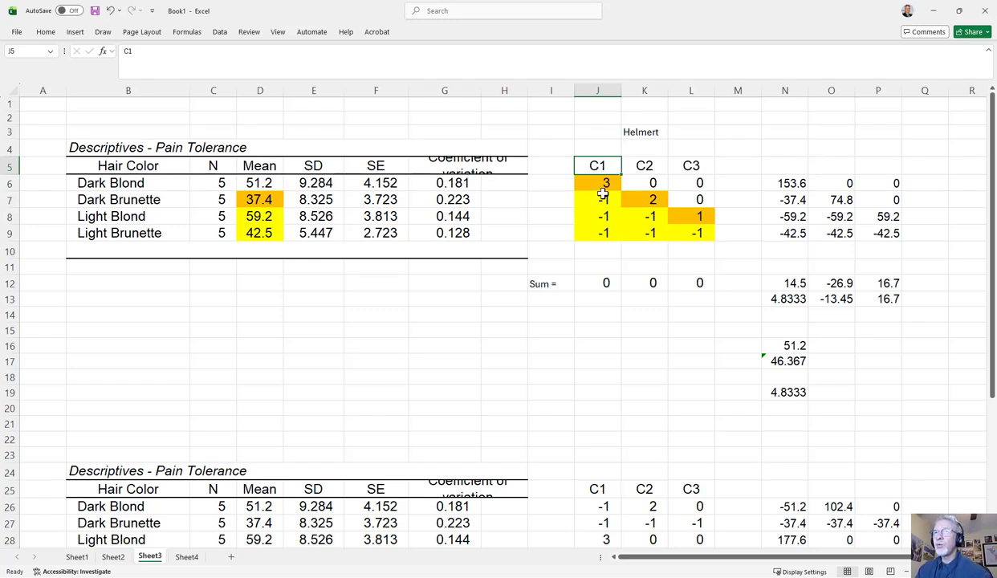
click(603, 279)
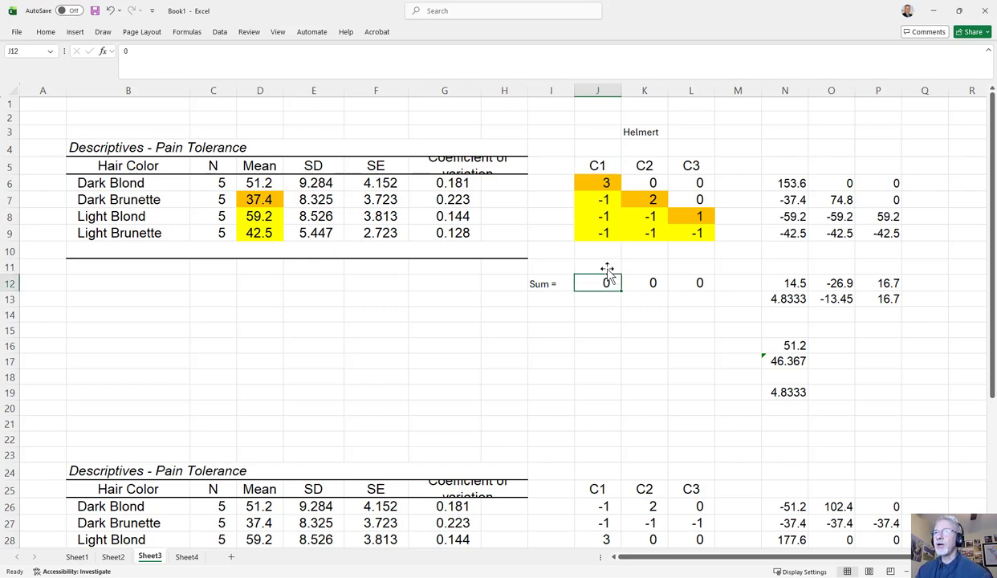
click(606, 184)
drag(607, 185, 605, 230)
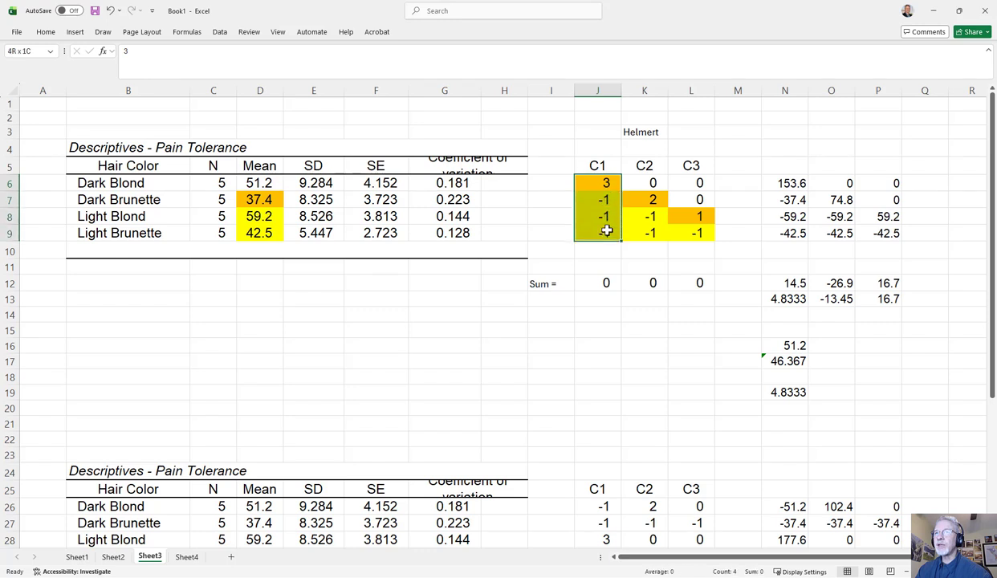
click(603, 283)
drag(656, 179, 649, 229)
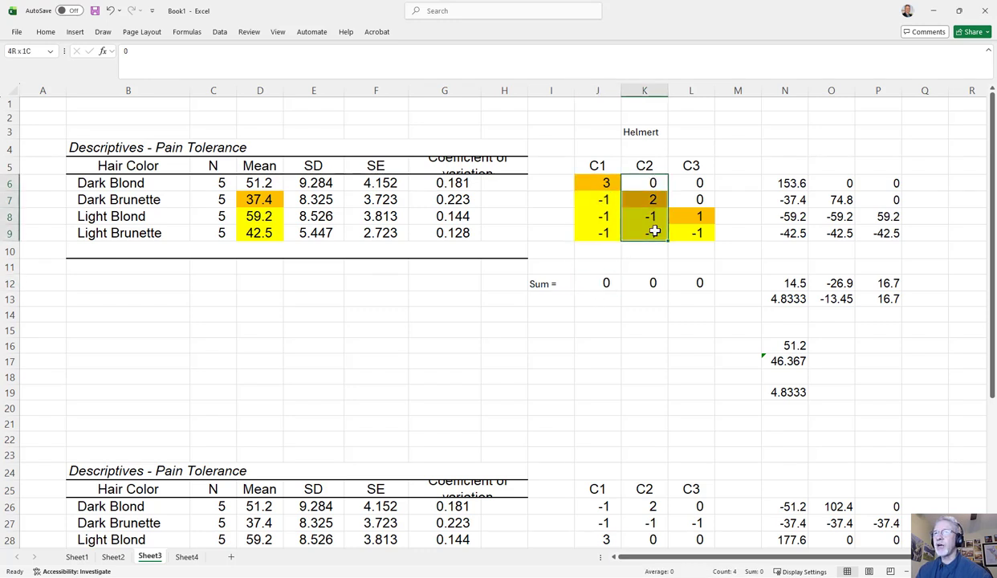
click(651, 283)
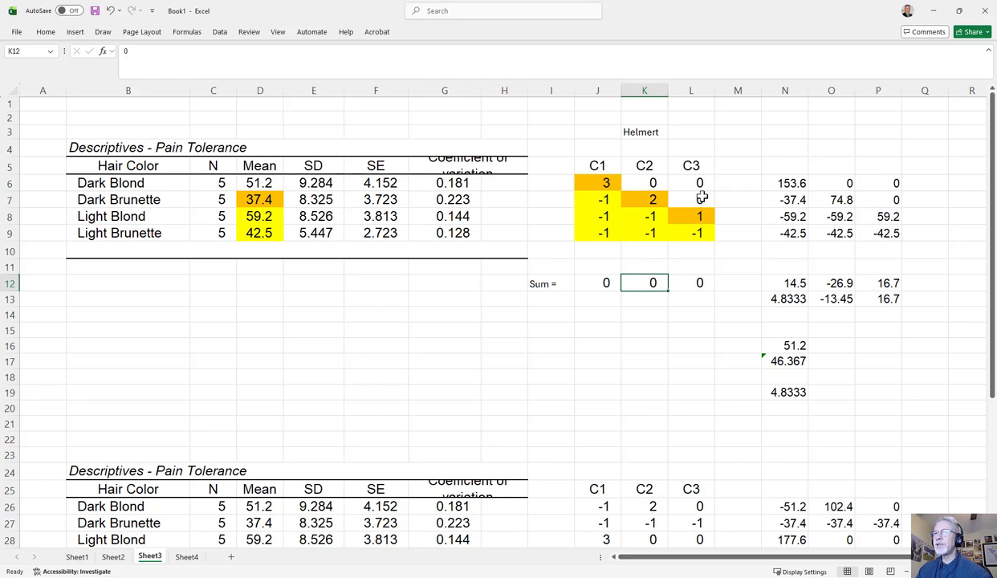
drag(702, 184, 697, 233)
click(695, 283)
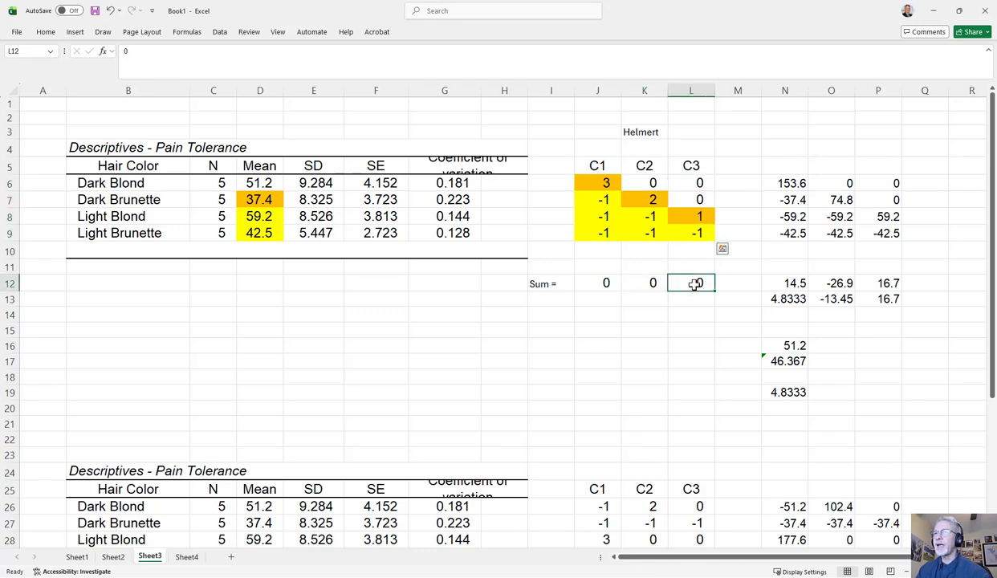
click(705, 215)
click(705, 232)
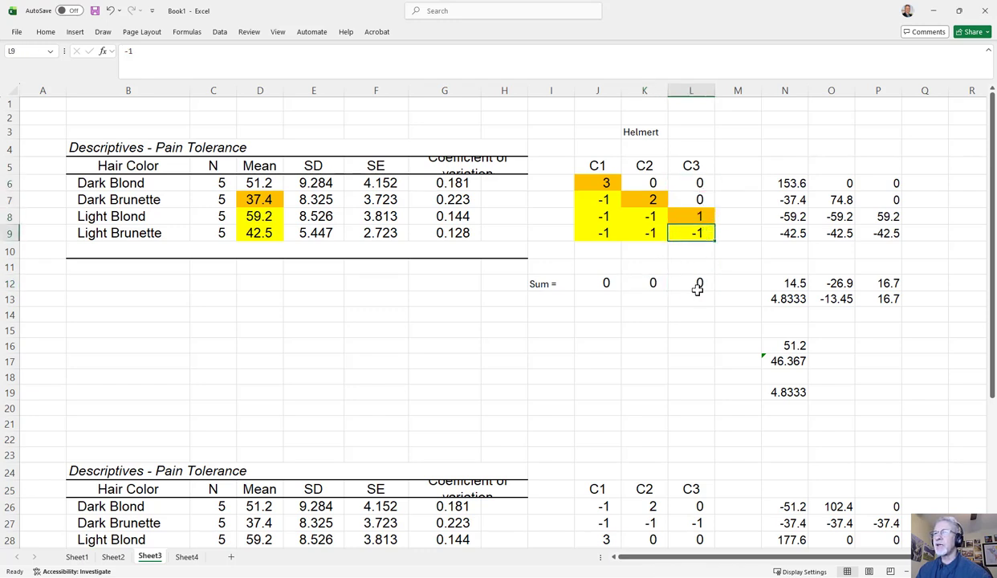
click(699, 293)
click(701, 283)
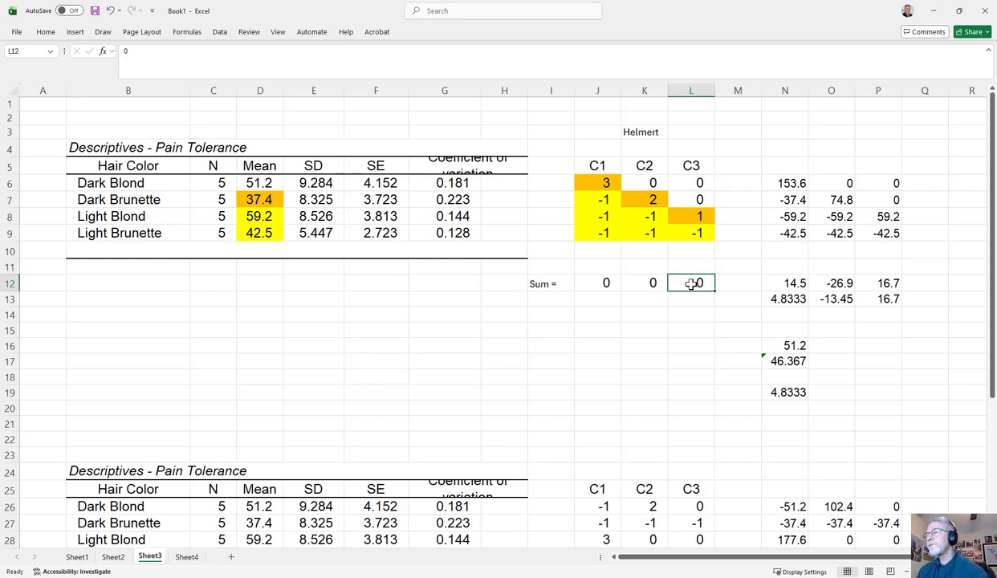
Review the C1 coefficients again, relating the Dark Blond weight to those of the other three hair color groups
click(600, 183)
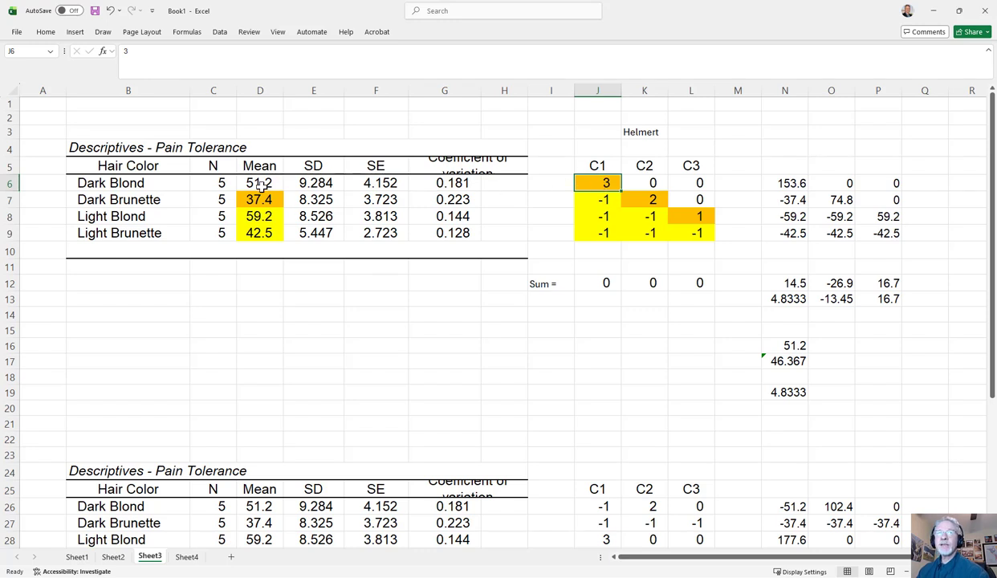
click(100, 181)
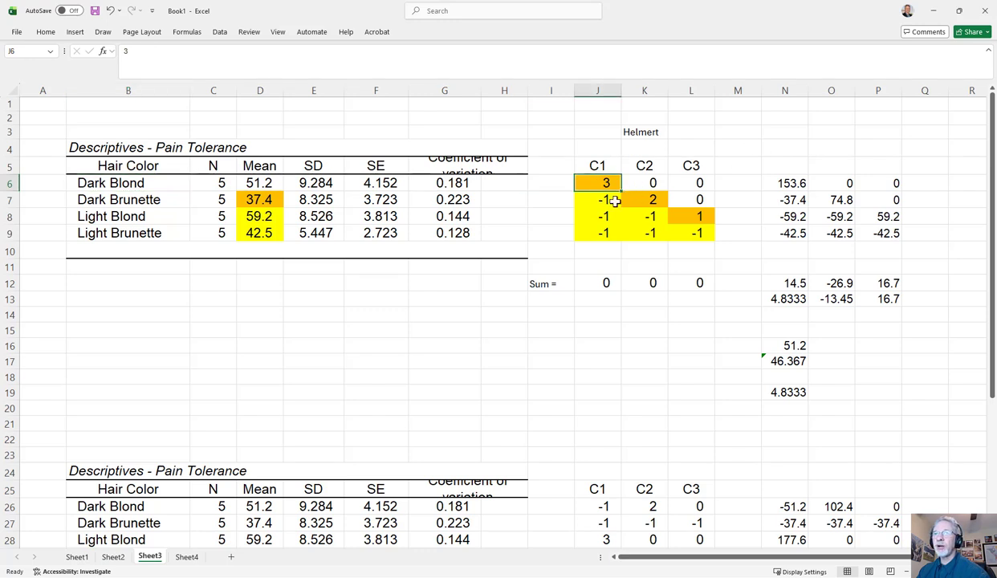
drag(604, 200, 614, 231)
click(614, 231)
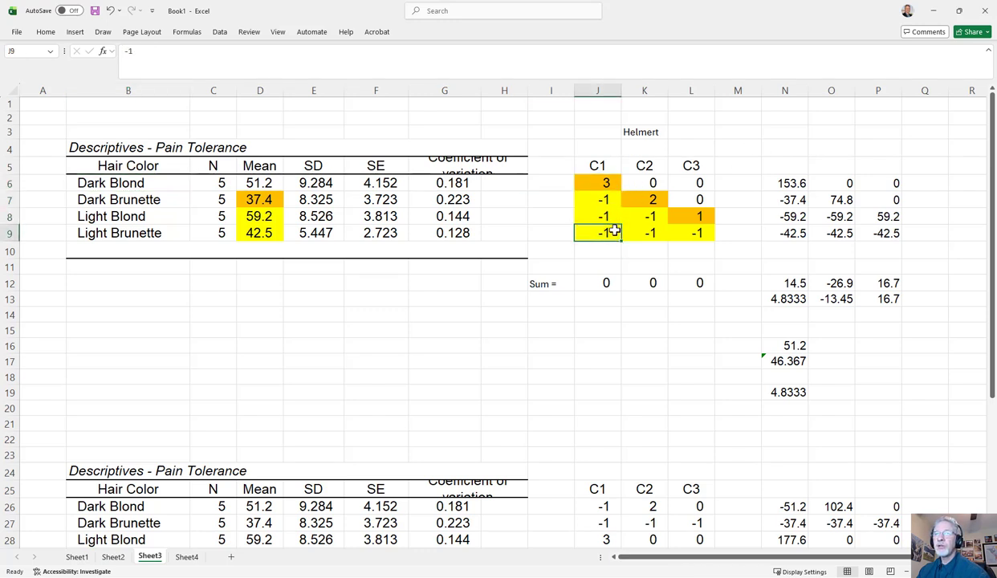
click(127, 181)
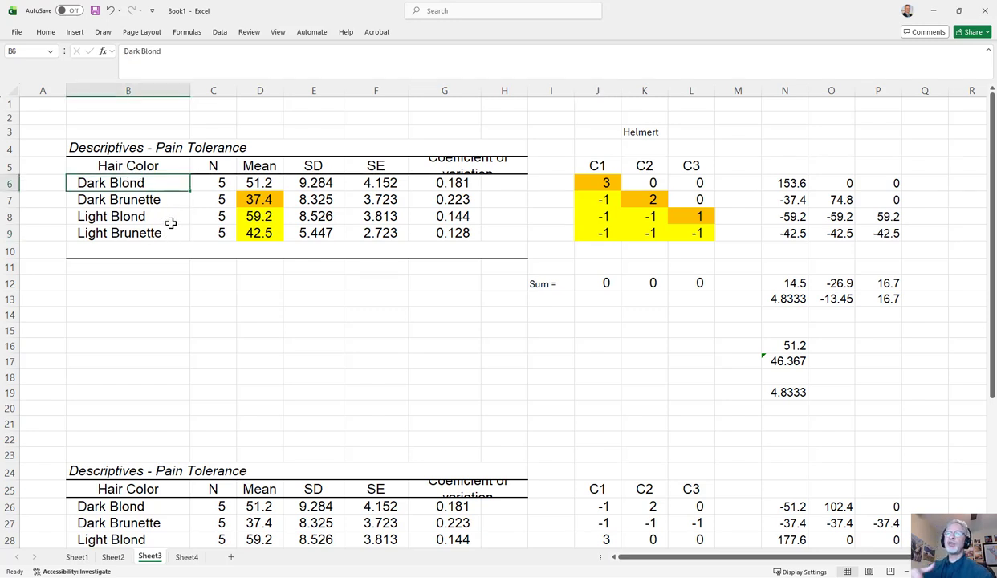
Compare the C2 coefficients in K6:K9 with the hair color groups, relating the Dark Brunette weight to Light Blond and Light Brunette
click(647, 183)
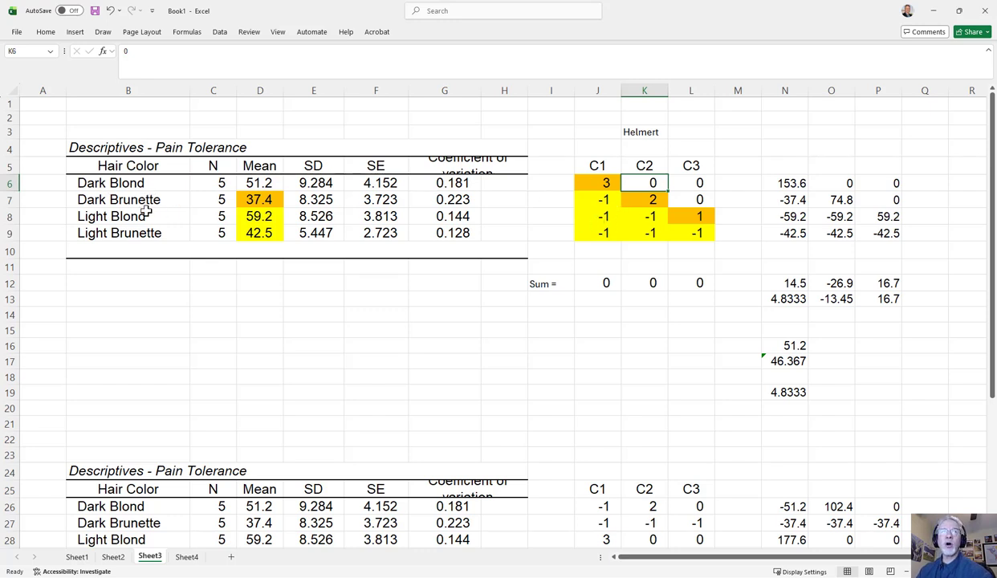
drag(152, 200, 161, 232)
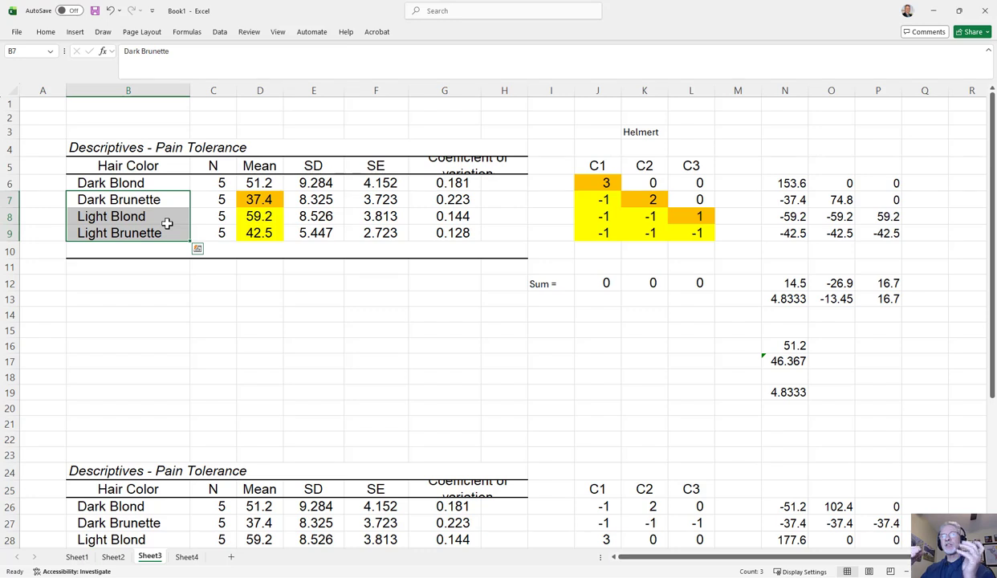
click(650, 200)
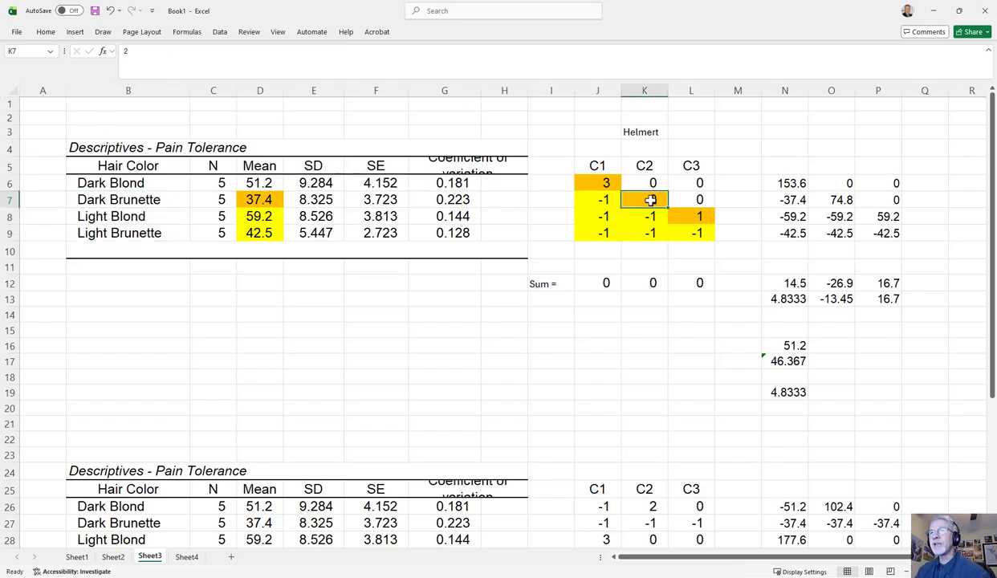
click(111, 201)
click(650, 199)
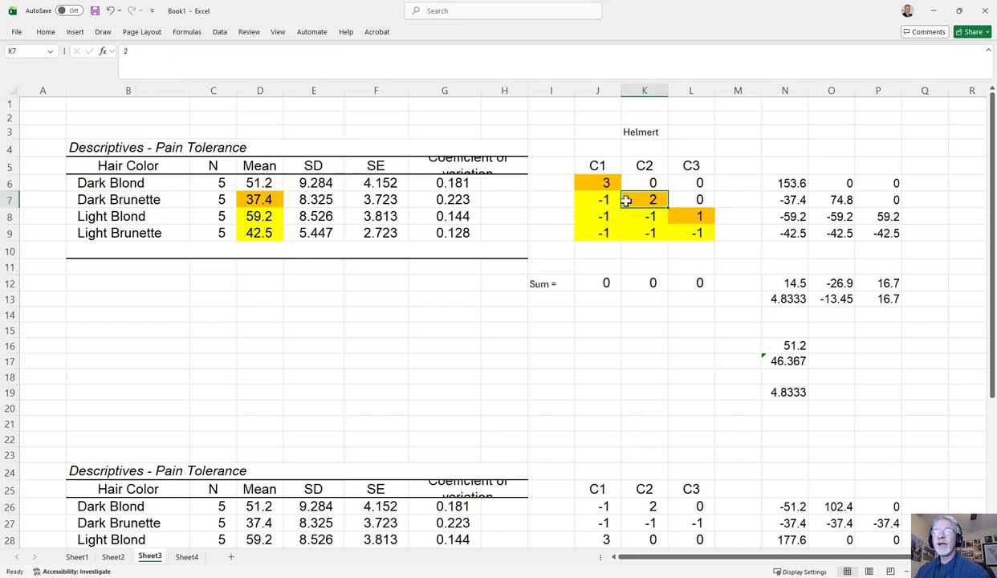
click(146, 200)
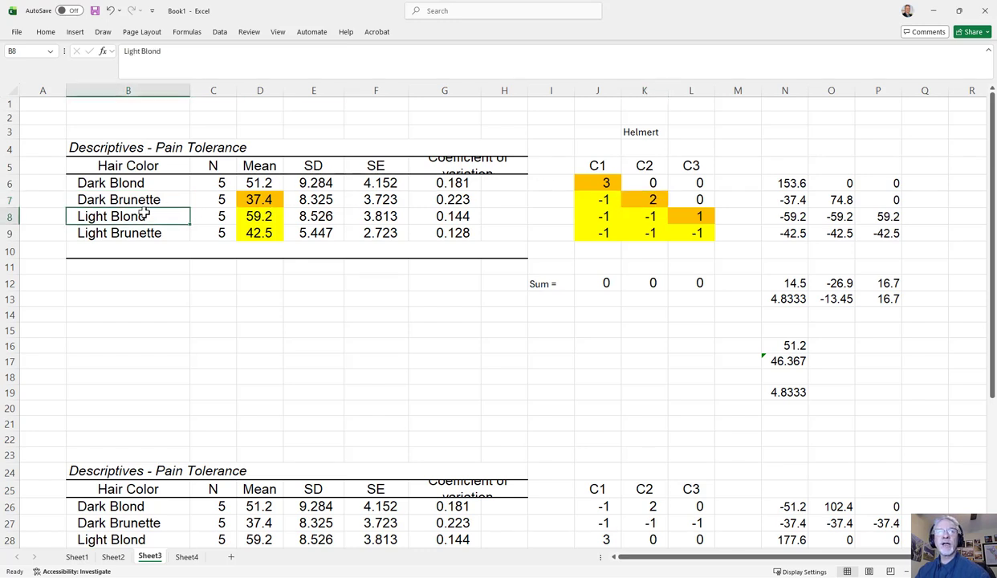
drag(145, 216, 149, 227)
click(148, 228)
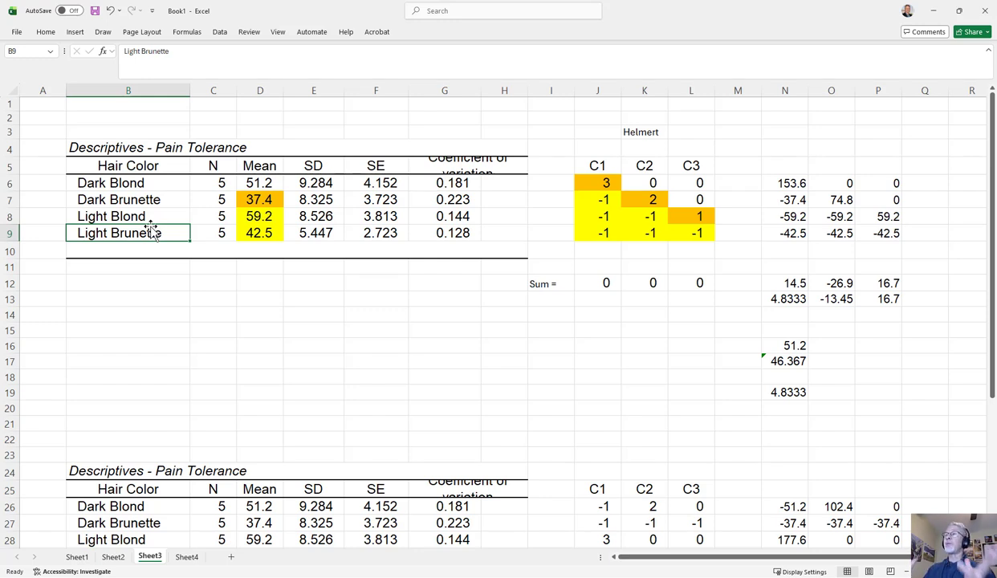
Relate the C3 coefficients in the Helmert table to the Light Blond and Light Brunette groups
click(703, 200)
shift+click(122, 229)
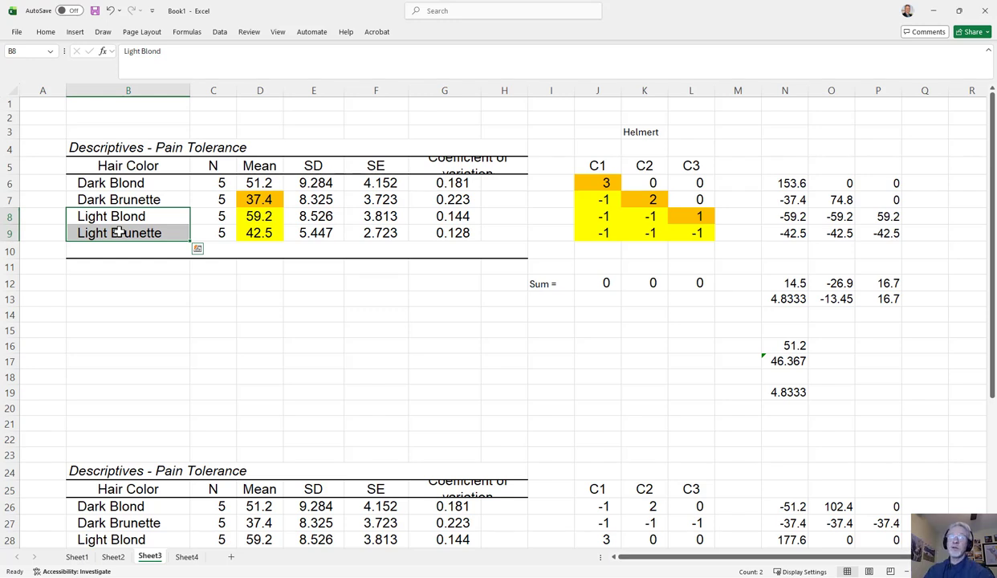
click(308, 312)
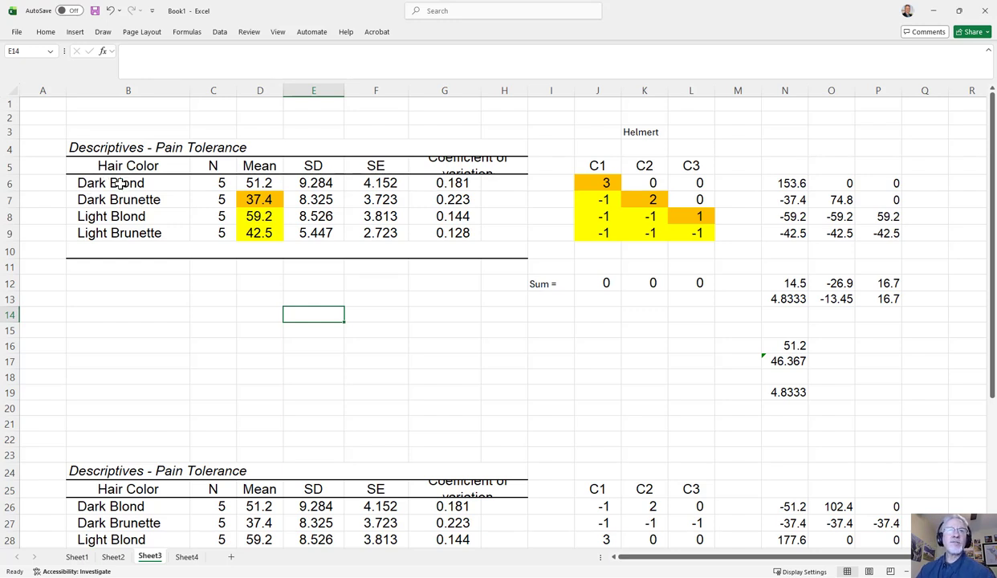
Examine the order of the four hair color groups in B6:B9, from Dark Blond down to Light Brunette
drag(119, 183, 124, 235)
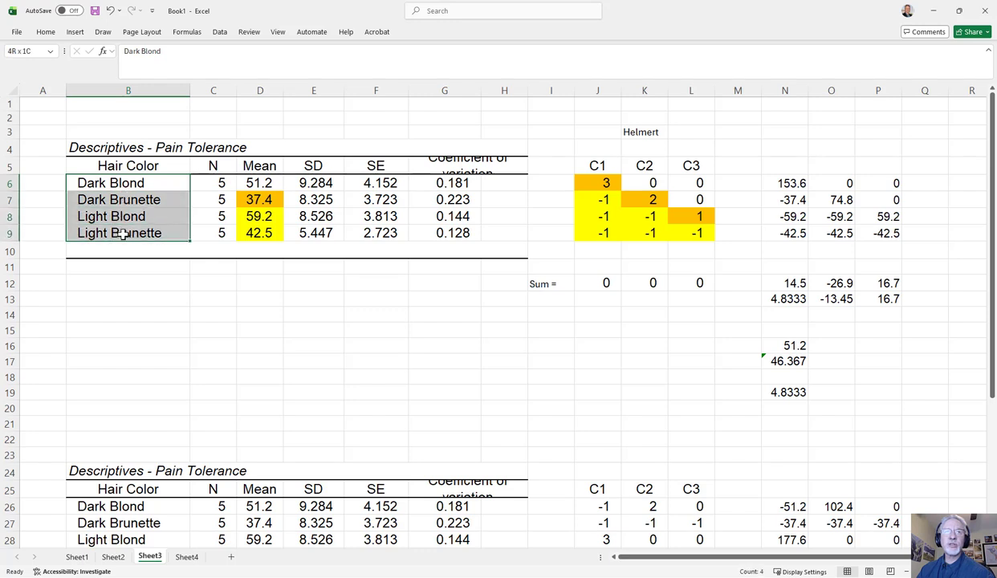
click(122, 231)
drag(116, 184, 122, 232)
click(120, 178)
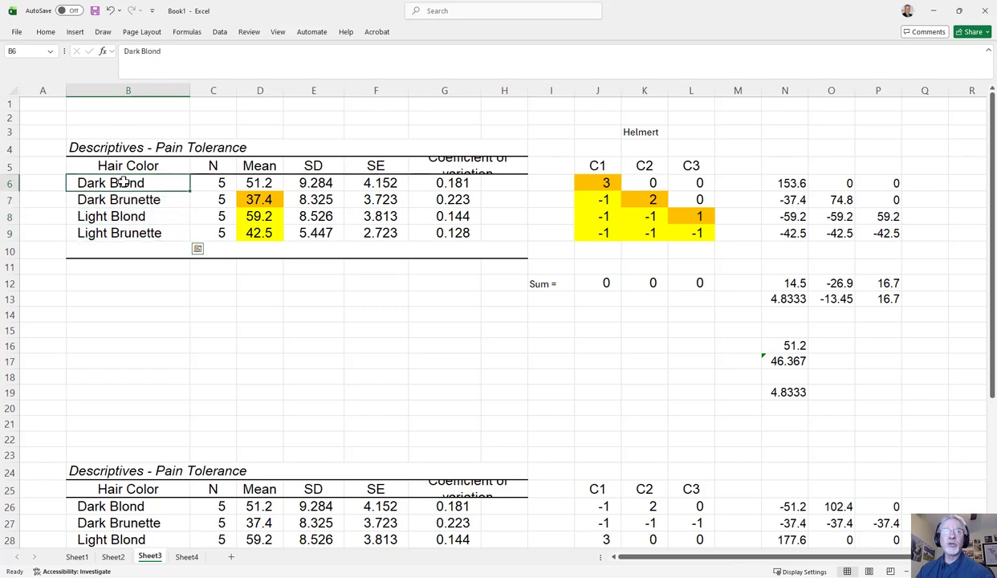
drag(126, 181, 120, 231)
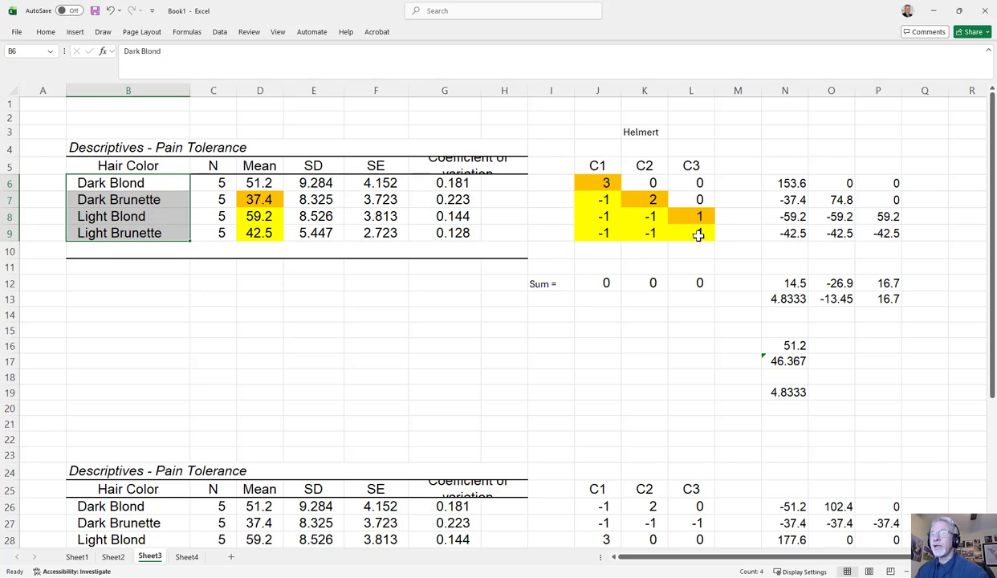
Examine the C1 coefficients of the second descriptives table, comparing the Light Blond weight with those of the other three groups
scroll(698, 233, down, 5)
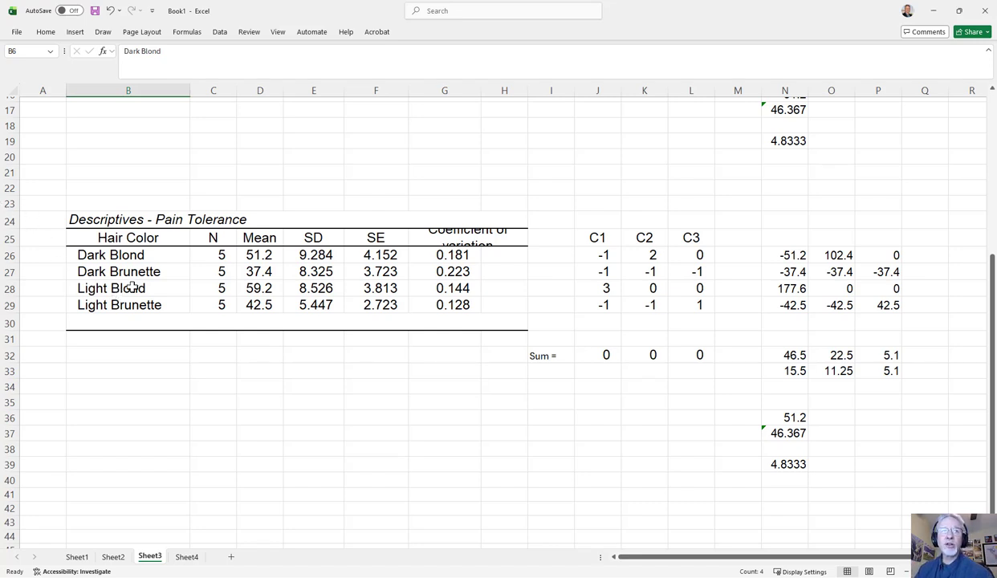
click(133, 287)
click(605, 285)
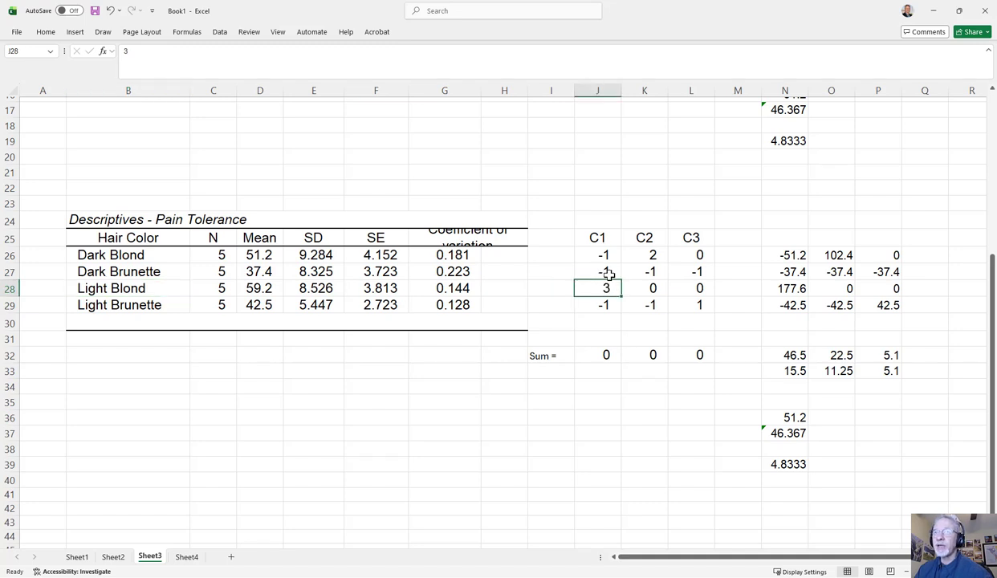
drag(608, 274, 605, 255)
click(604, 305)
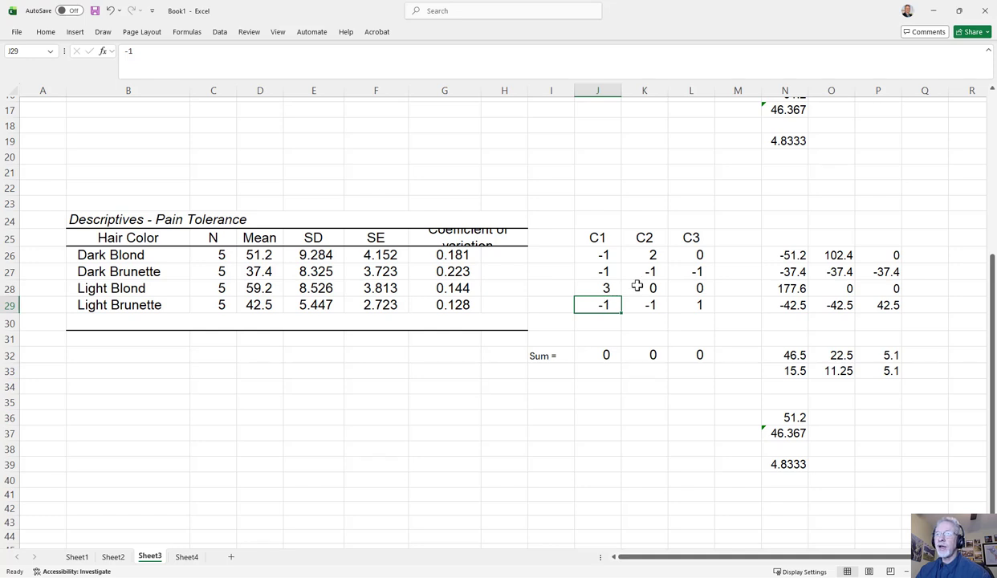
click(602, 288)
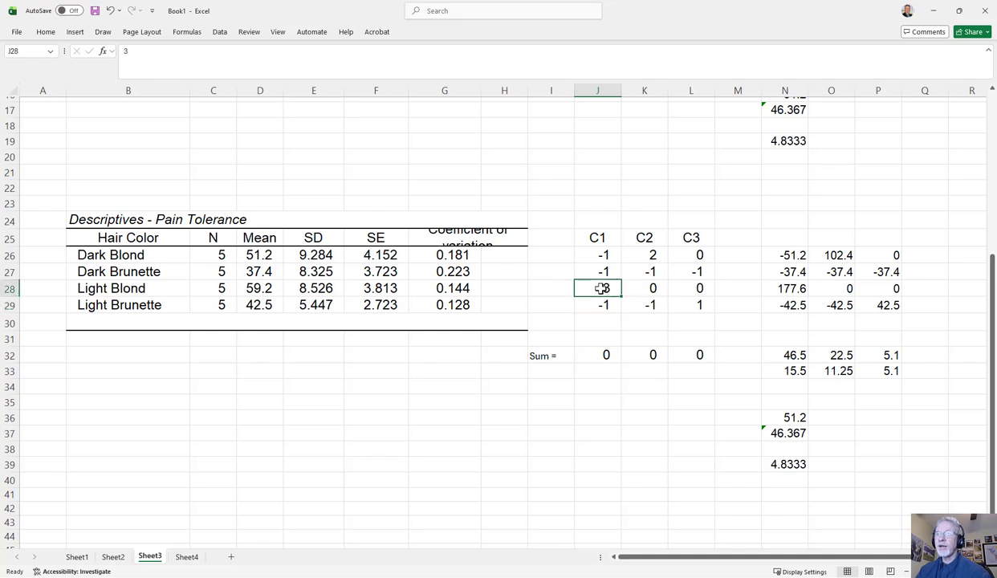
Examine the second table's C2 and C3 coefficients against the Dark Blond, Dark Brunette and Light Brunette groups
click(633, 250)
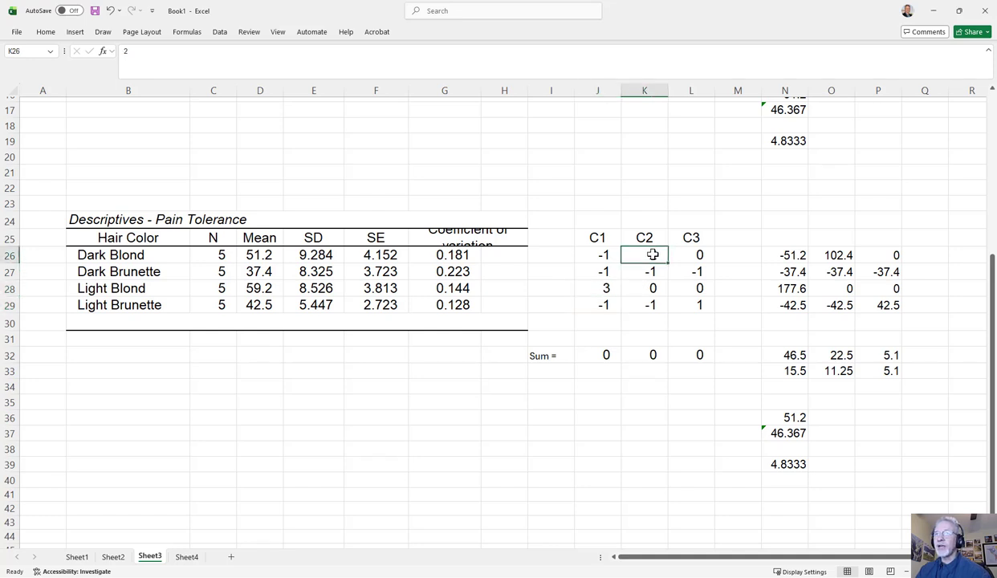
click(139, 273)
click(140, 306)
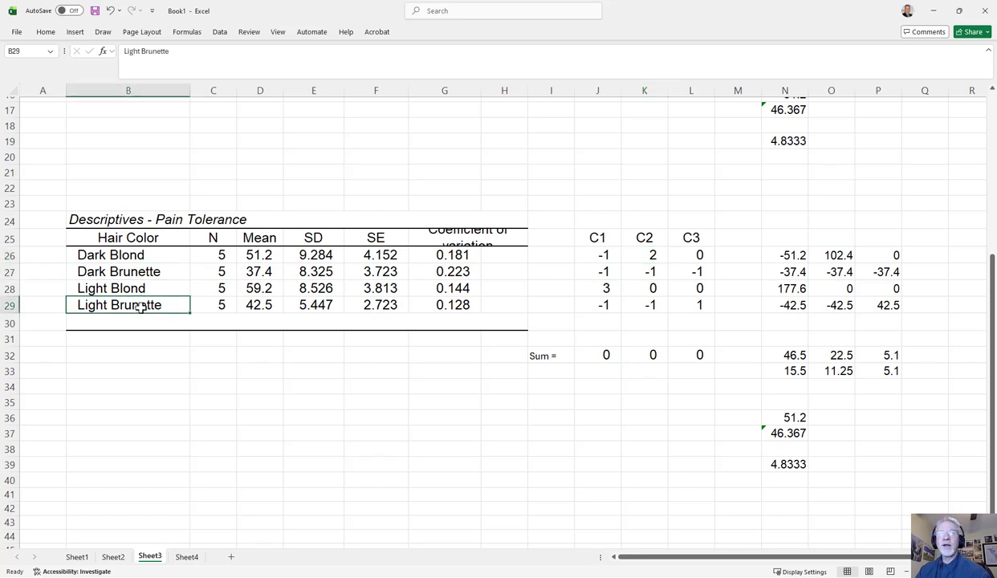
click(695, 270)
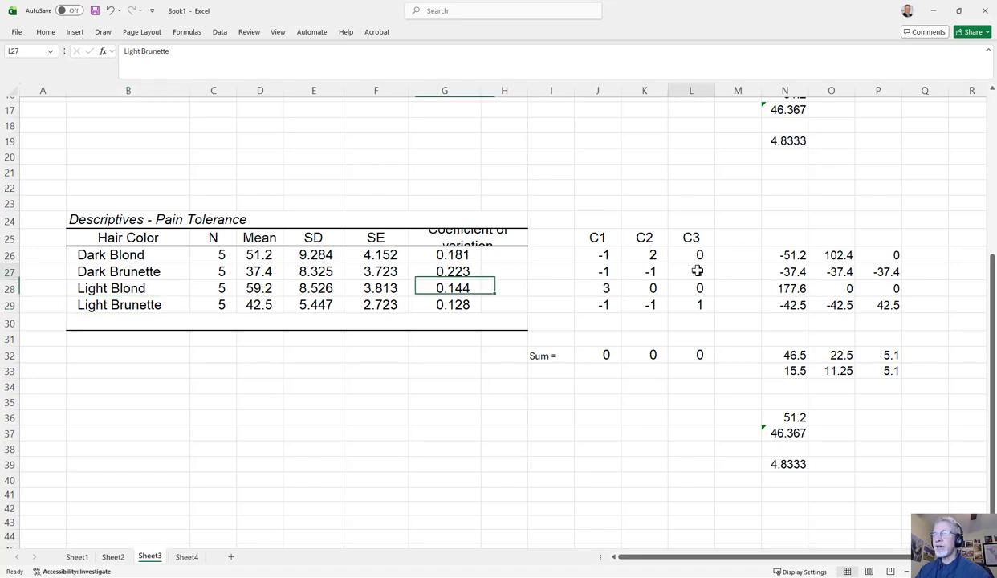
click(150, 273)
click(150, 307)
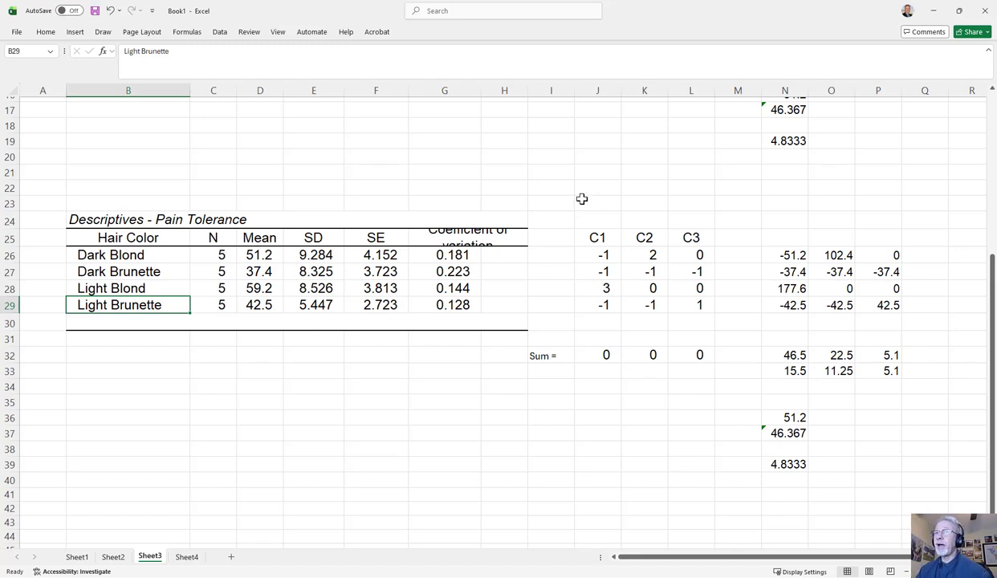
Switch to JASP and set the Hair Color contrast type to custom
click(934, 11)
scroll(155, 355, down, 2)
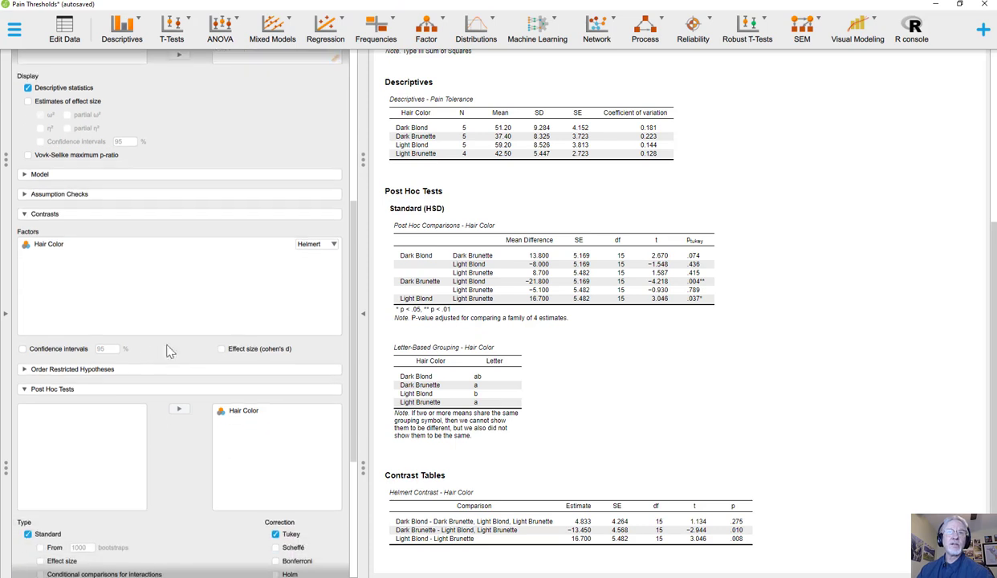
click(315, 245)
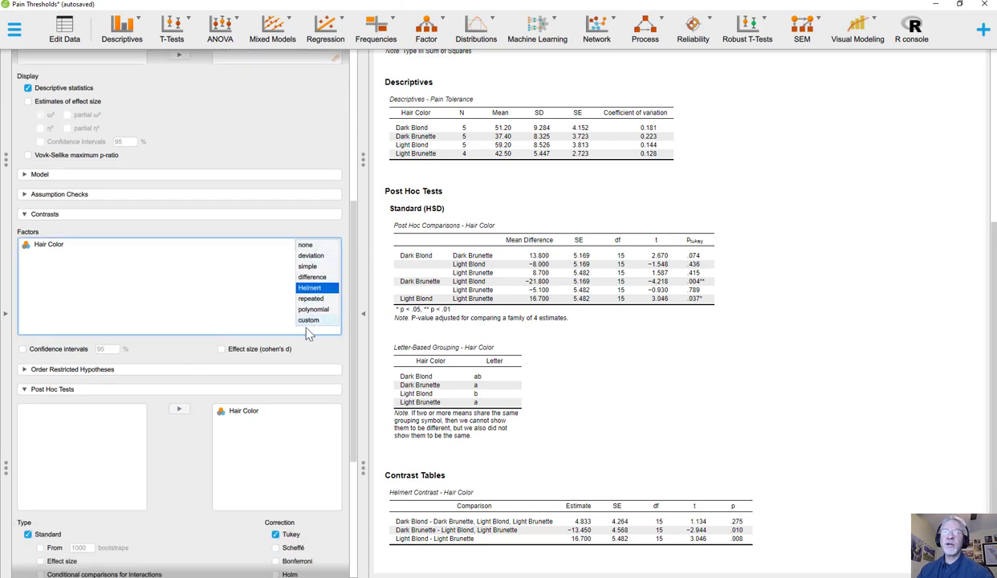
click(310, 323)
scroll(197, 305, down, 2)
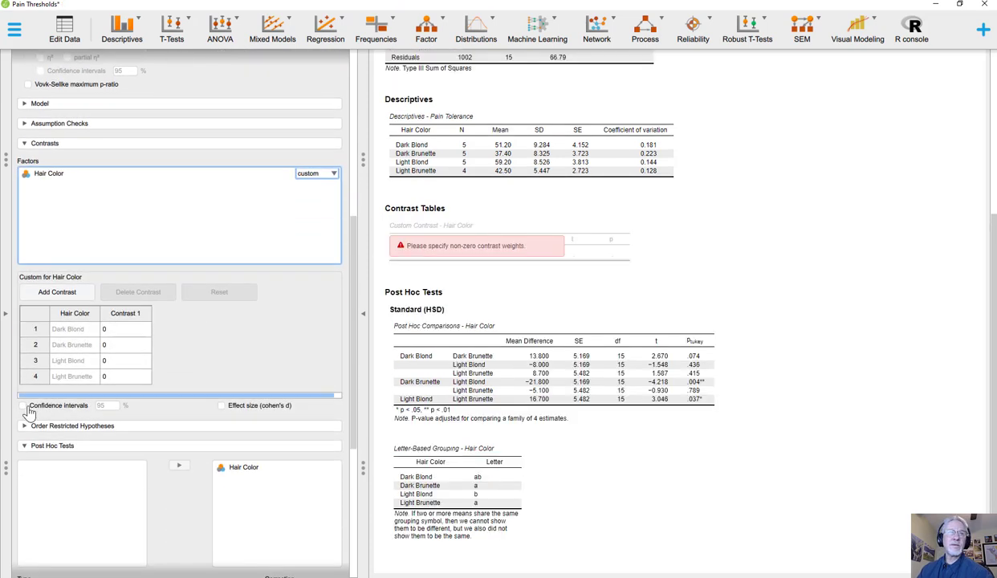
Set the Contrast 1 weights to -1 for Dark Blond, -1 for Dark Brunette, 3 for Light Blond and -1 for Light Brunette
click(110, 361)
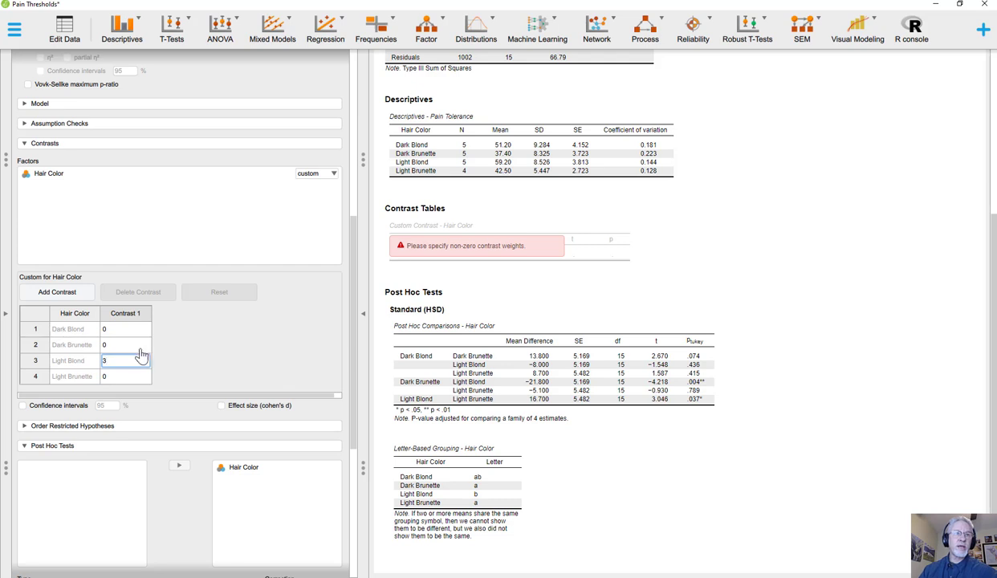
click(112, 332)
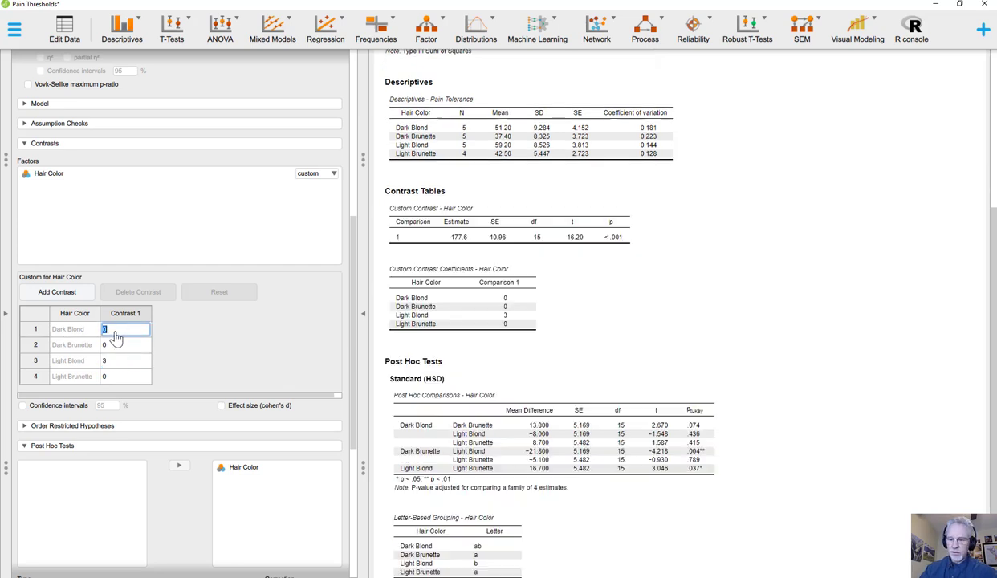
text(-1)
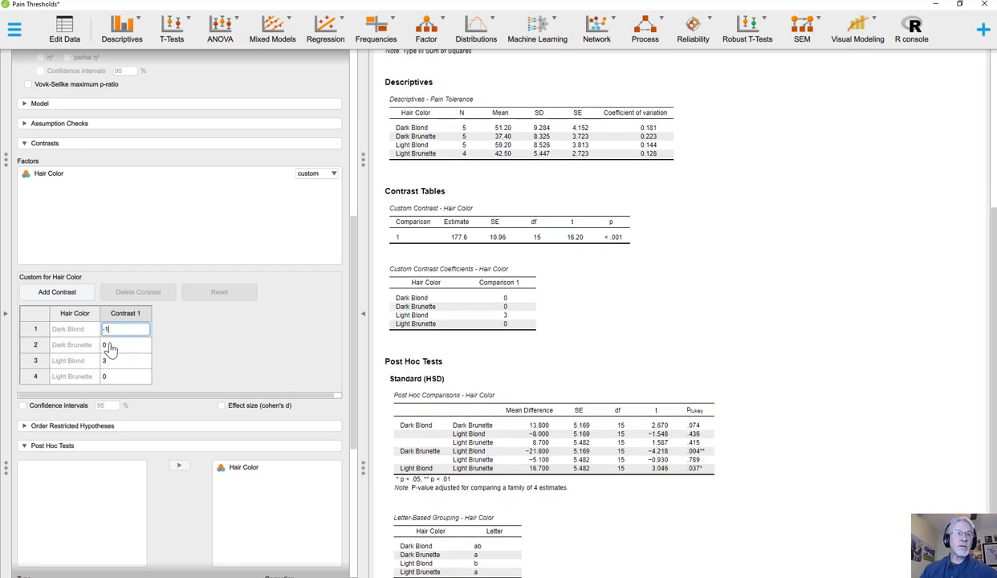
click(106, 346)
text(-1)
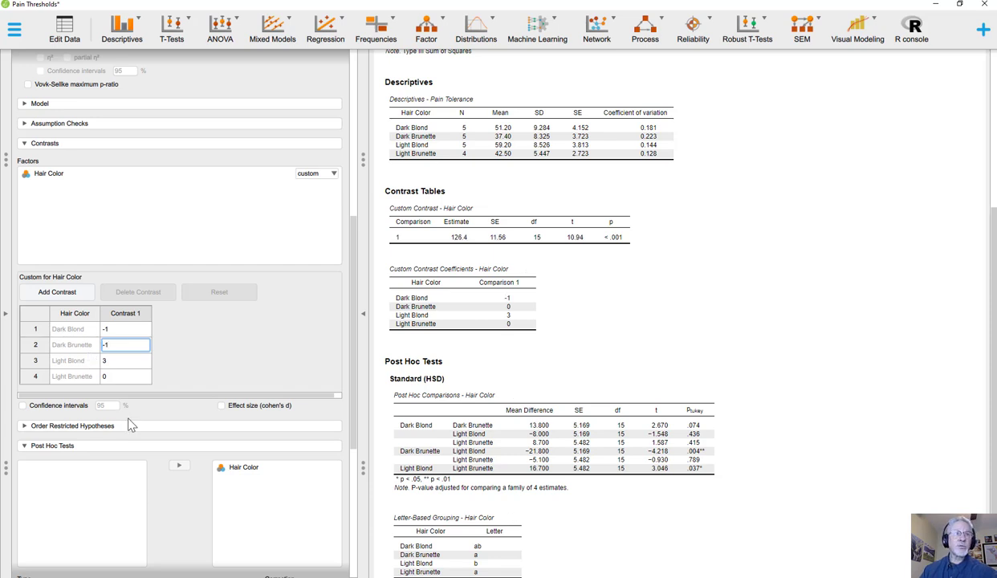
click(113, 377)
text(-1)
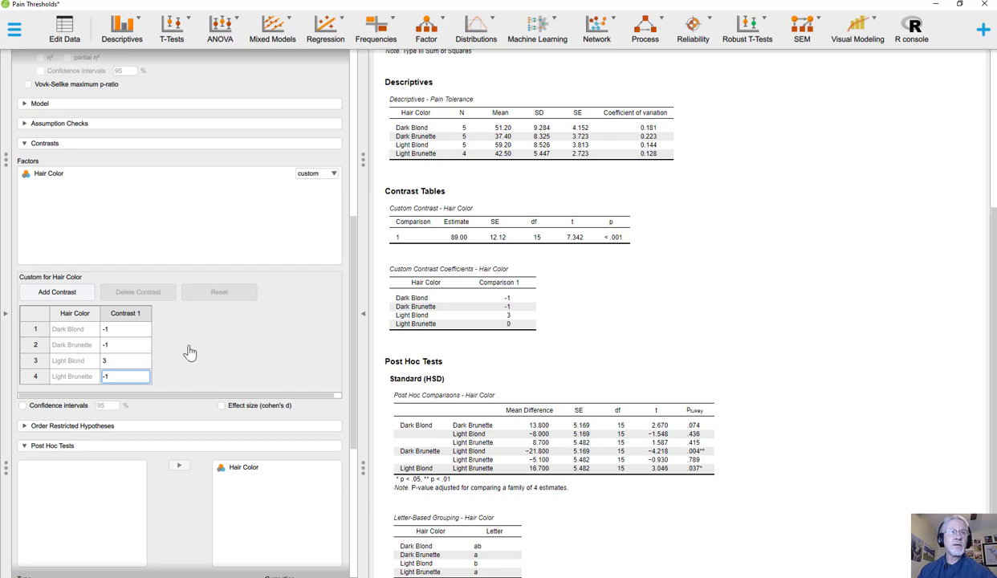
click(130, 331)
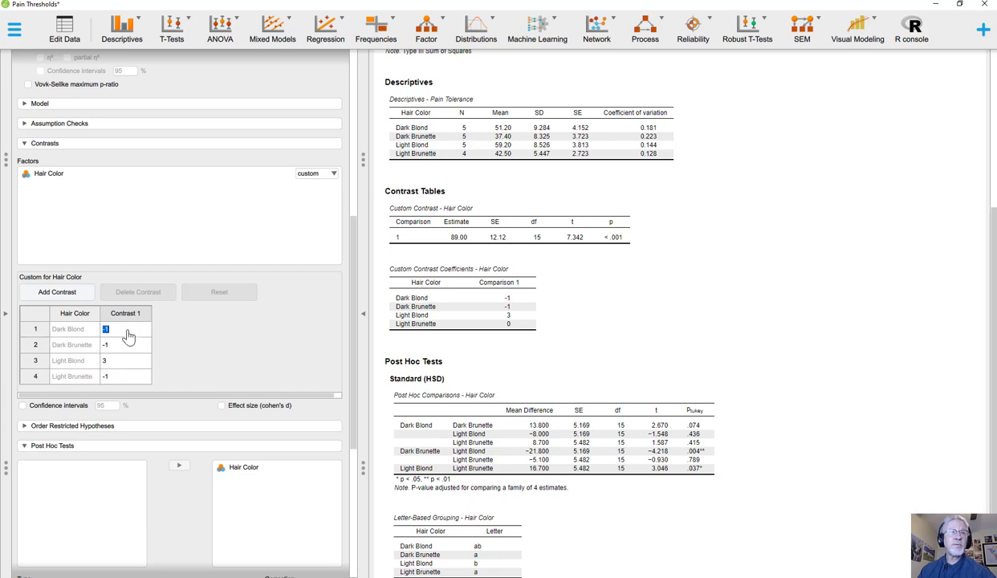
Add a second custom contrast with weights 2 for Dark Blond, -1 for Dark Brunette, 0 for Light Blond and -1 for Light Brunette
click(79, 294)
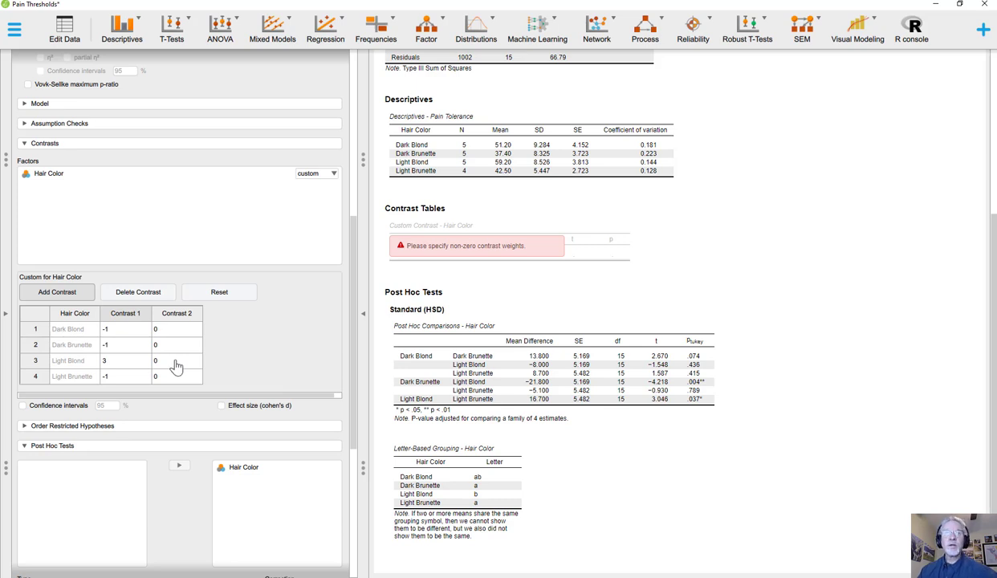
click(173, 334)
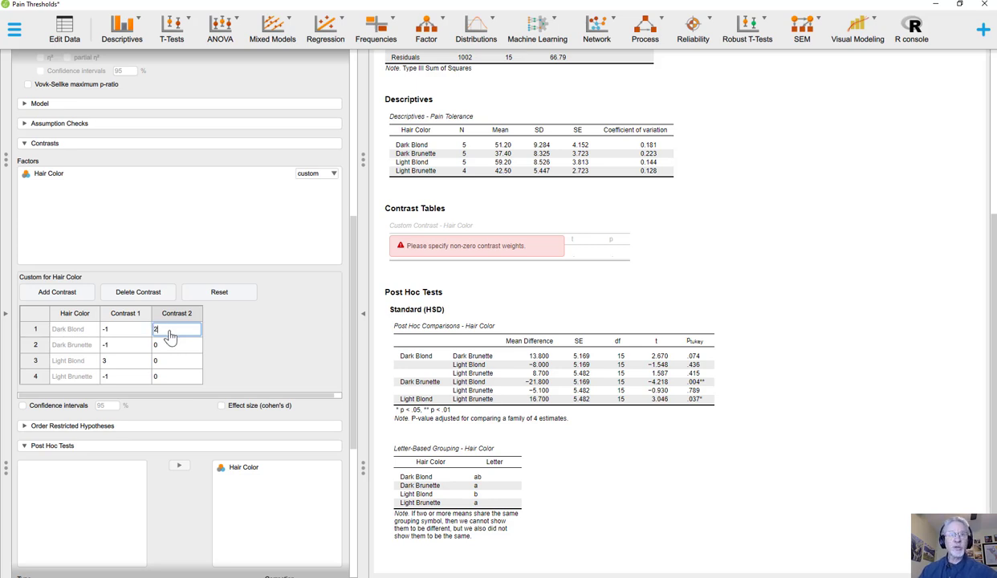
click(172, 348)
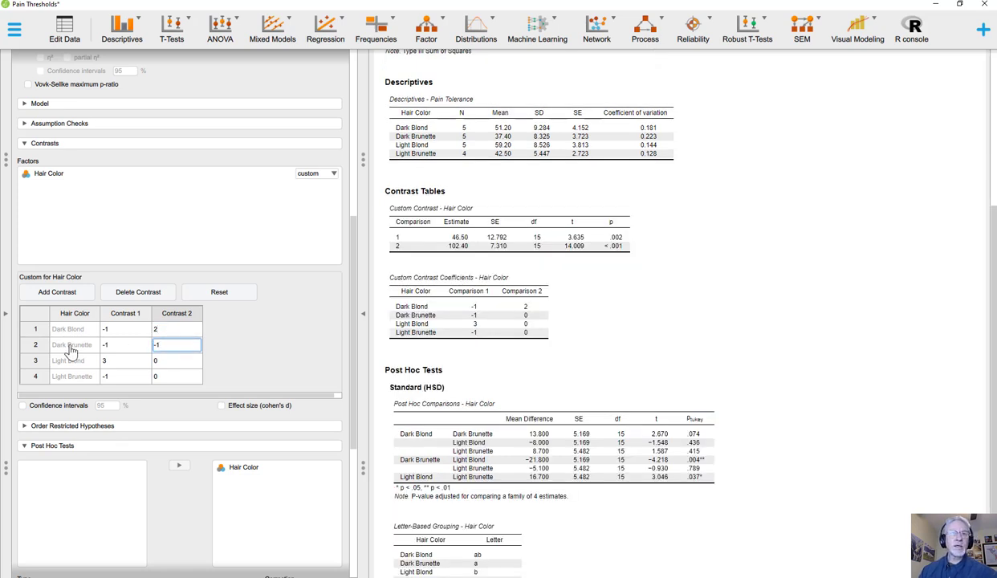
click(170, 377)
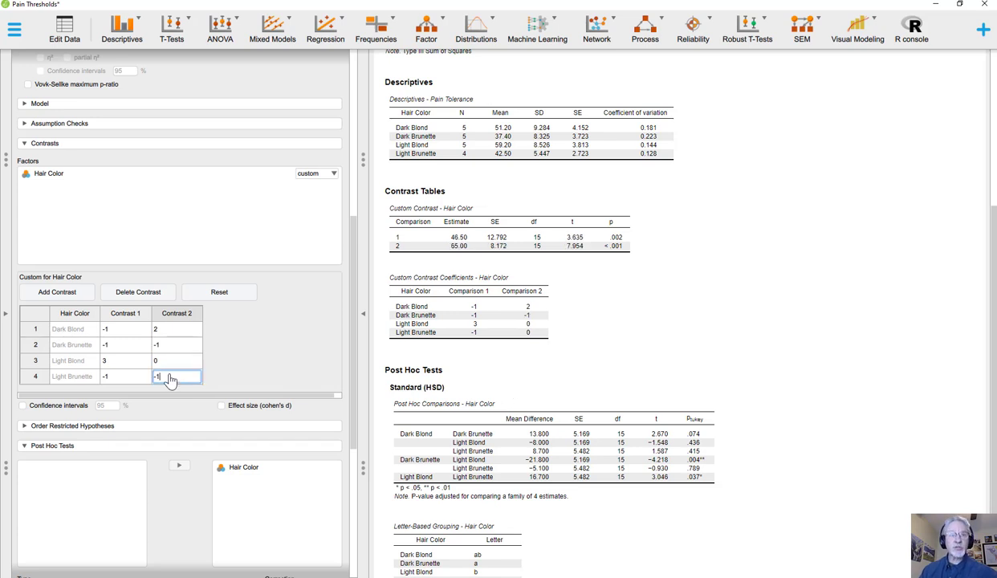
click(161, 362)
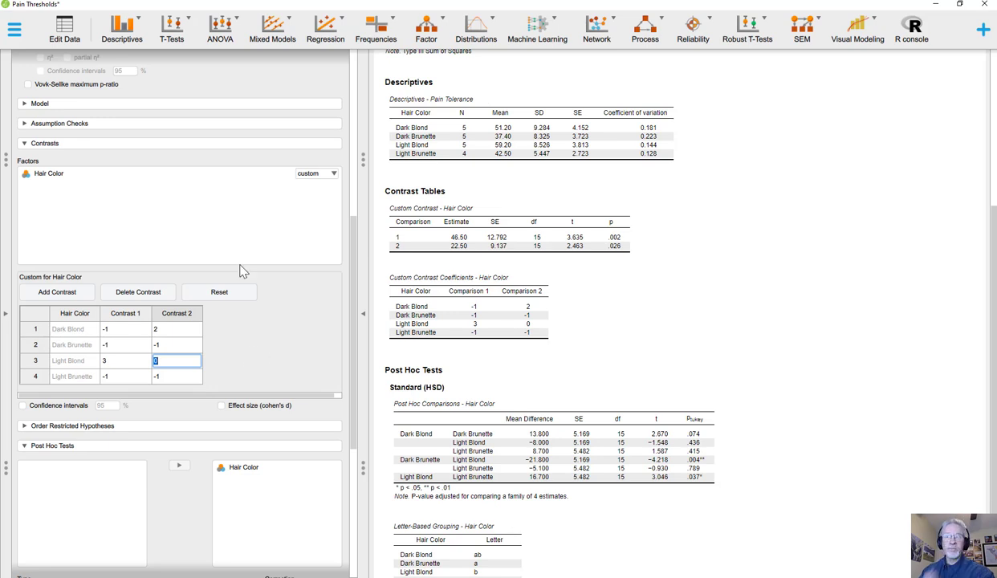
Add a third custom contrast with weights 0 for Dark Blond, -1 for Dark Brunette, 0 for Light Blond and 1 for Light Brunette
click(68, 291)
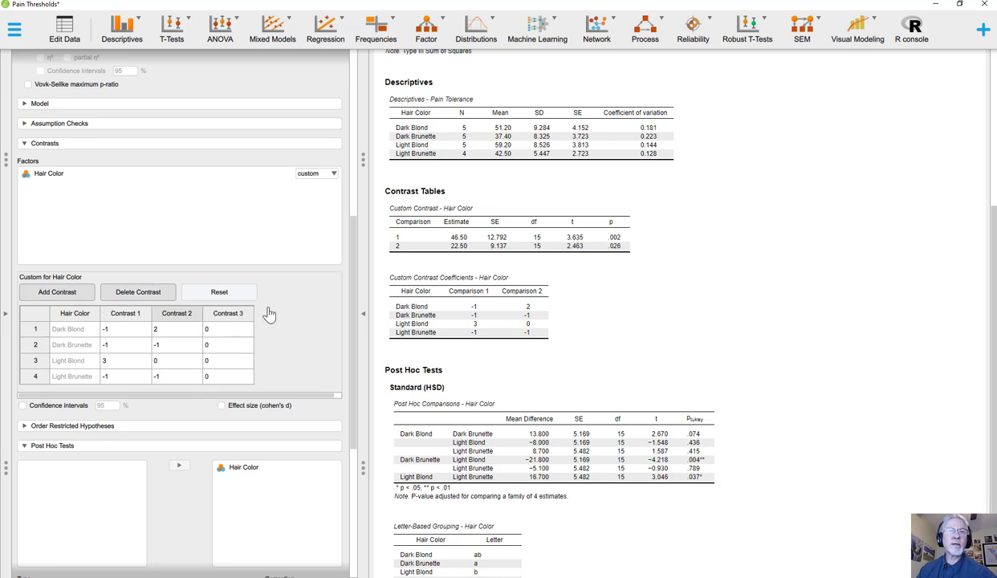
click(222, 331)
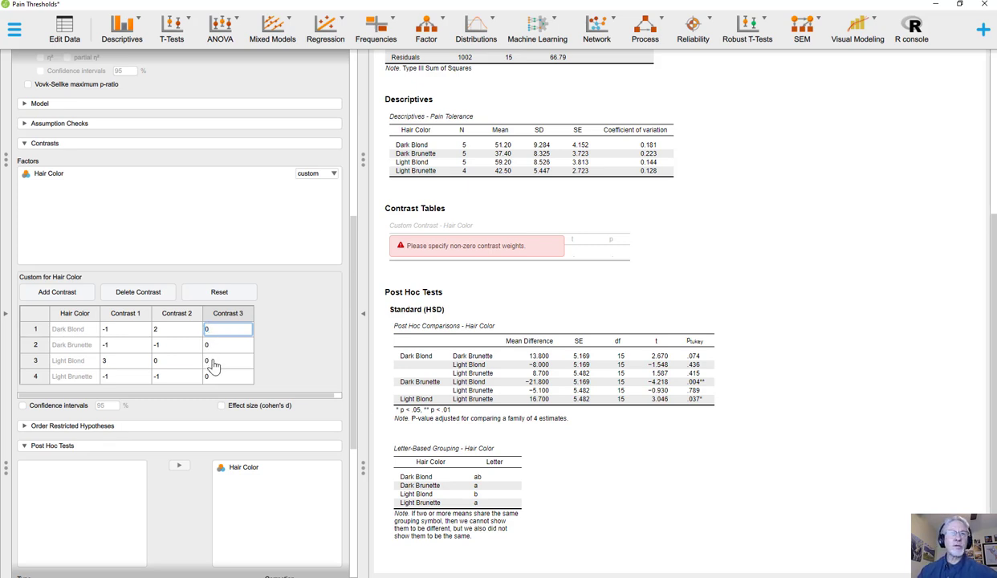
click(212, 362)
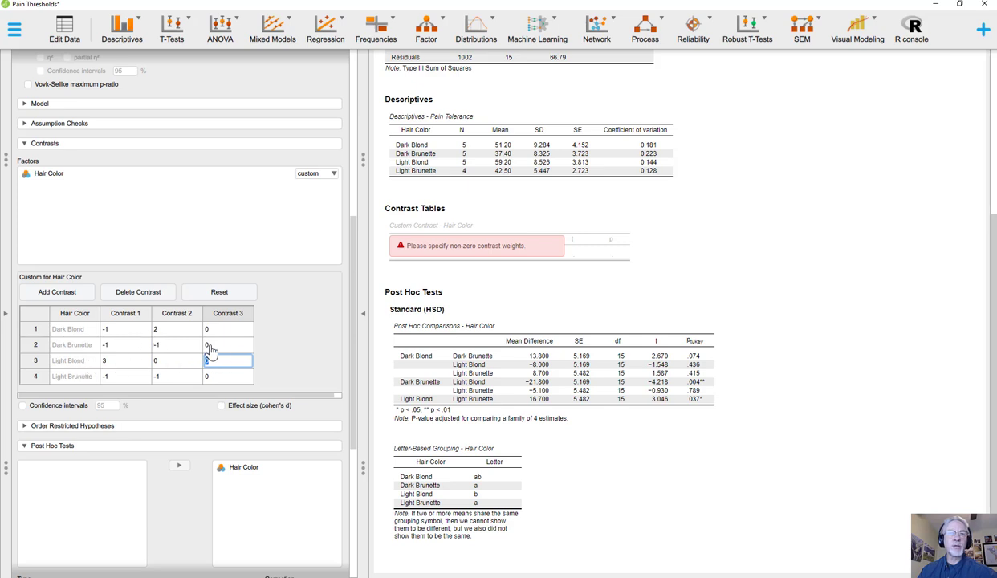
click(213, 346)
click(217, 377)
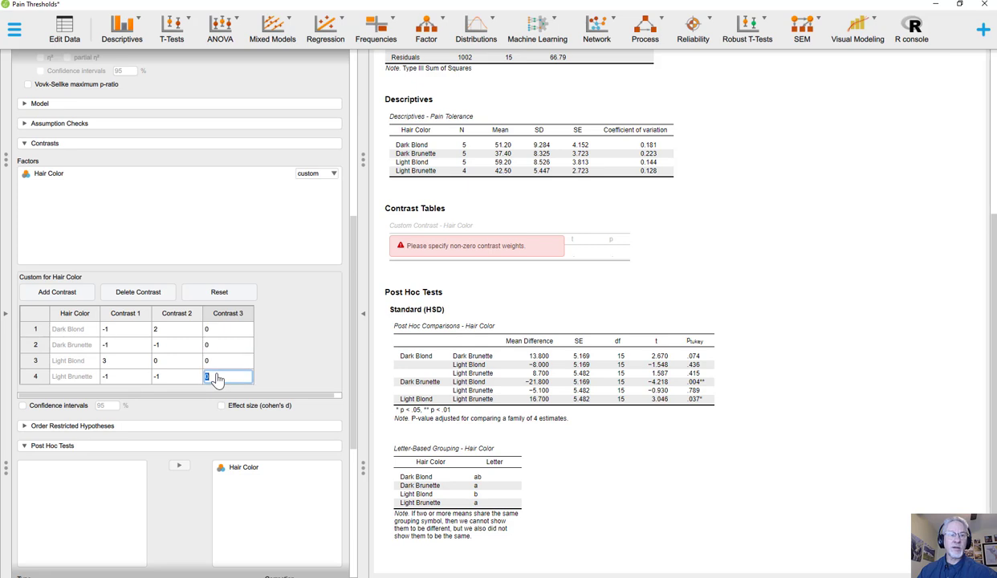
text(1)
click(222, 348)
text(-)
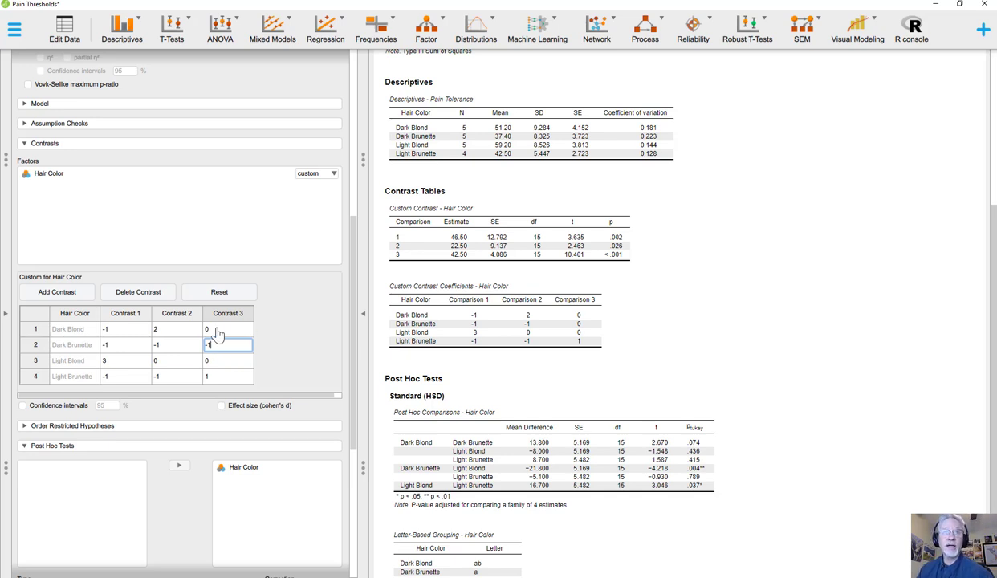
click(166, 328)
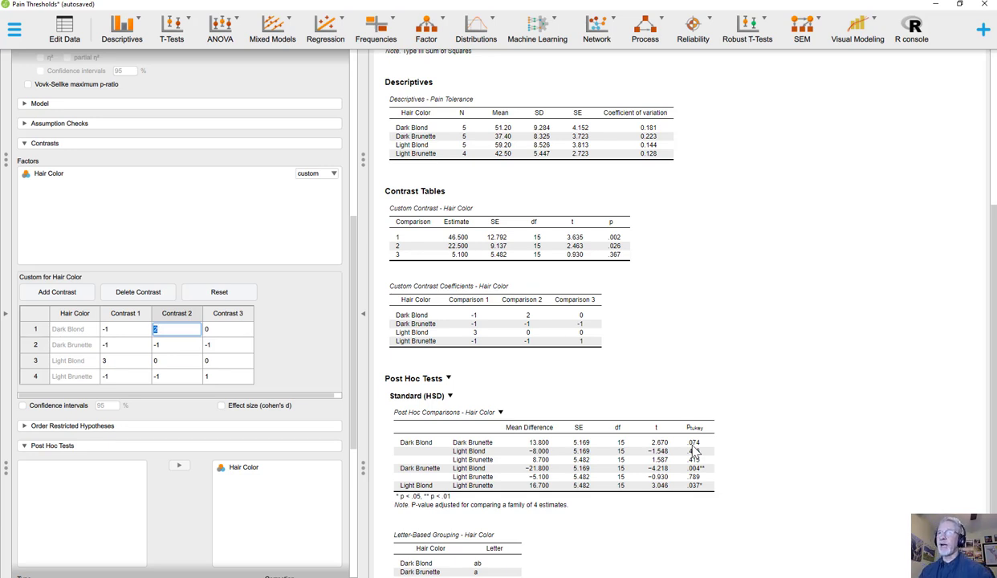
Compare the ANOVA, descriptives, custom contrast and post hoc tables in the Pain Tolerance results
scroll(594, 277, up, 5)
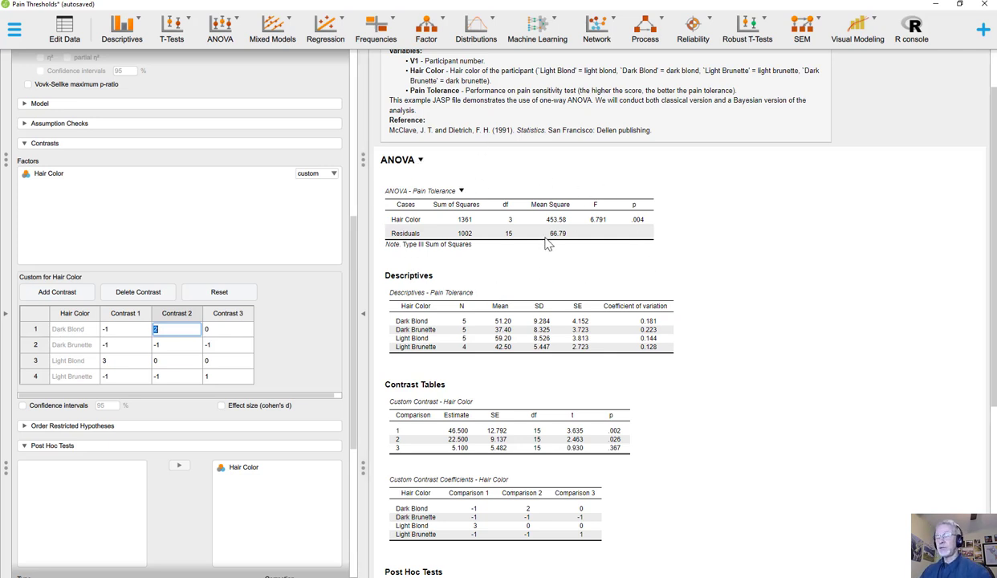
scroll(547, 246, down, 3)
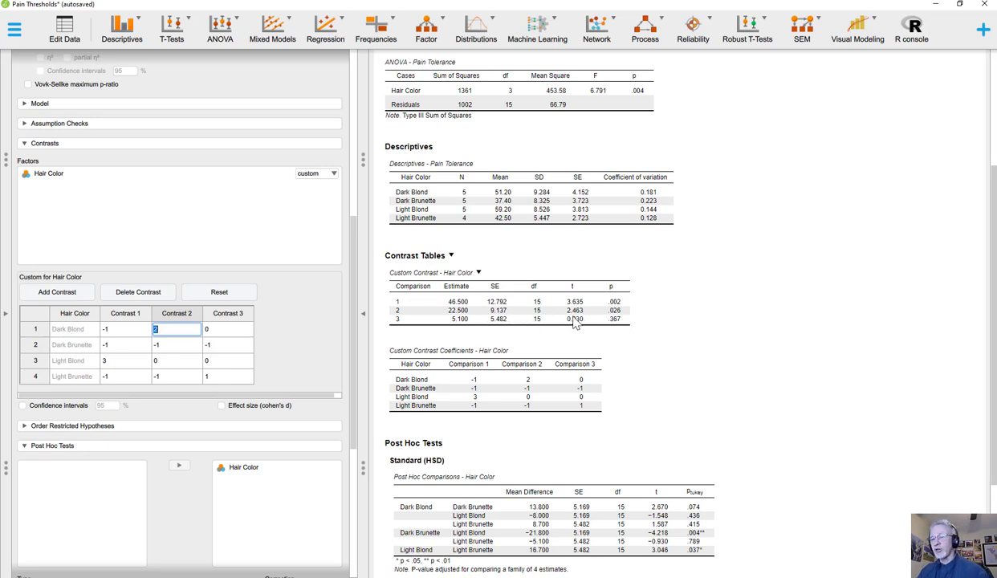
scroll(575, 321, down, 2)
scroll(572, 321, up, 3)
scroll(572, 321, up, 2)
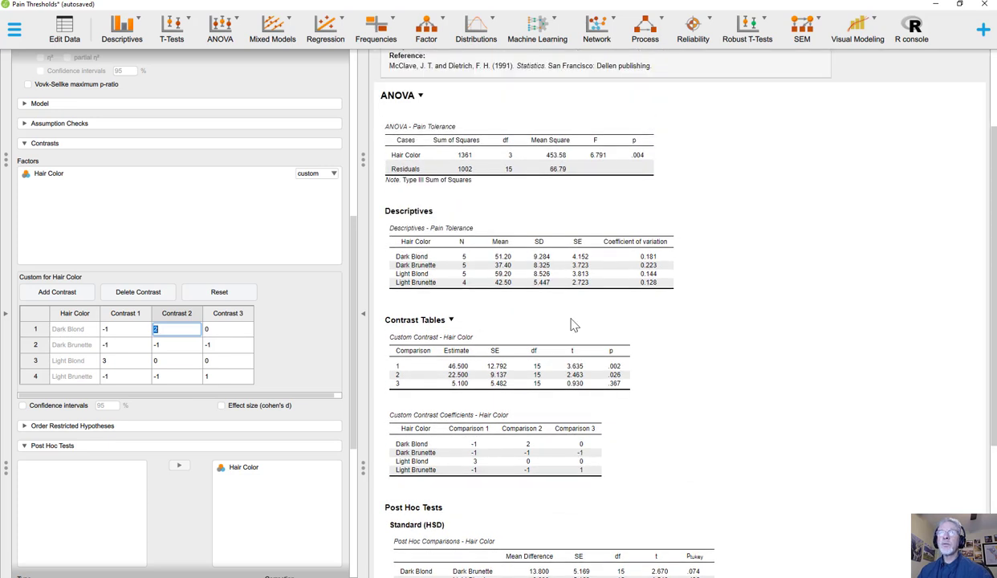
scroll(573, 329, down, 1)
scroll(573, 329, up, 3)
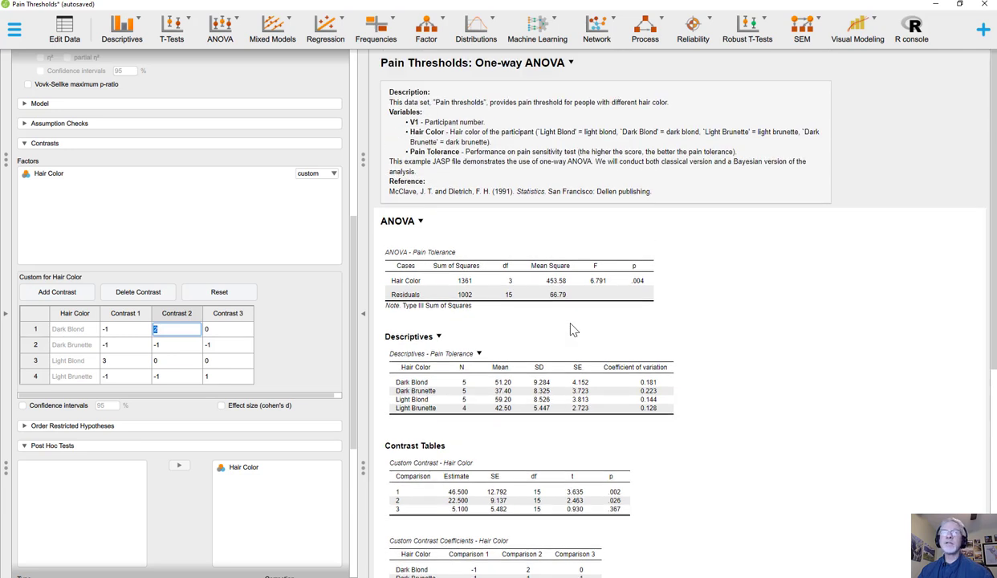
scroll(572, 329, down, 2)
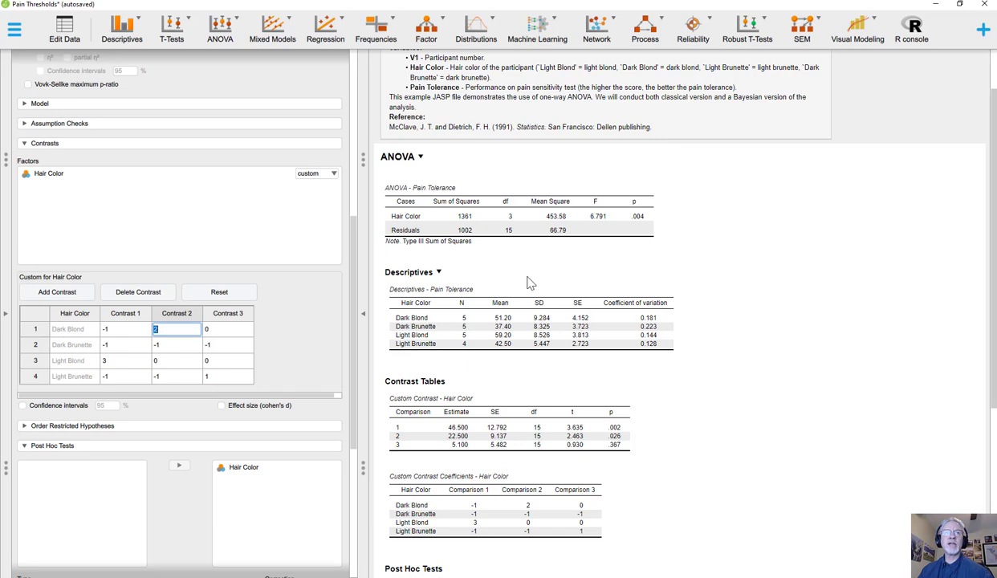
scroll(529, 282, up, 2)
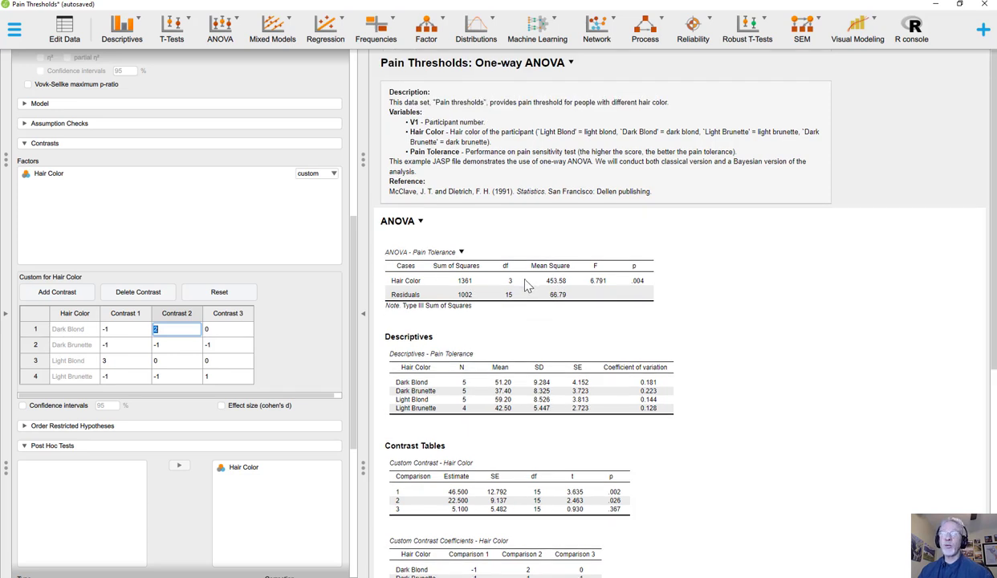
scroll(527, 287, down, 3)
scroll(527, 287, down, 4)
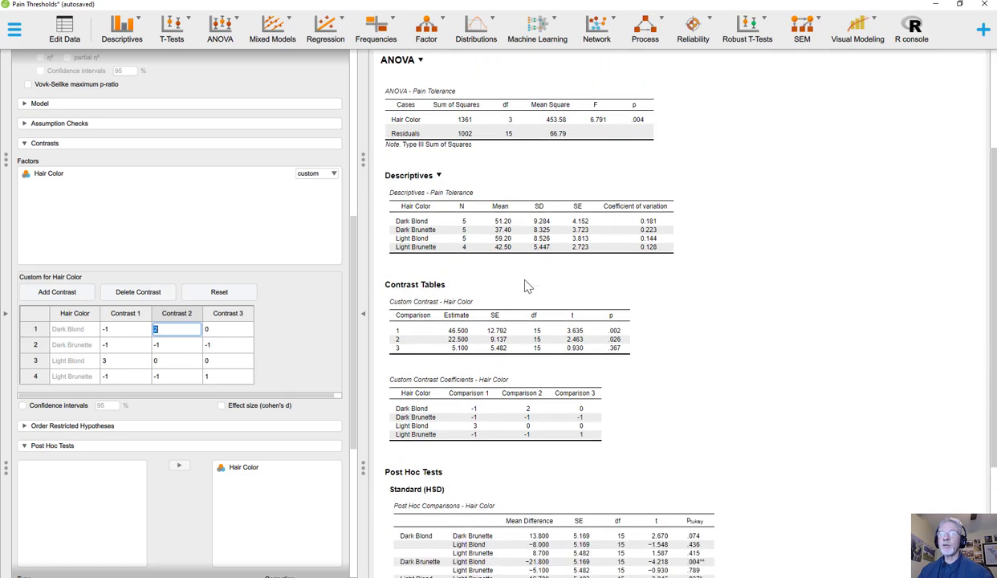
scroll(527, 286, up, 4)
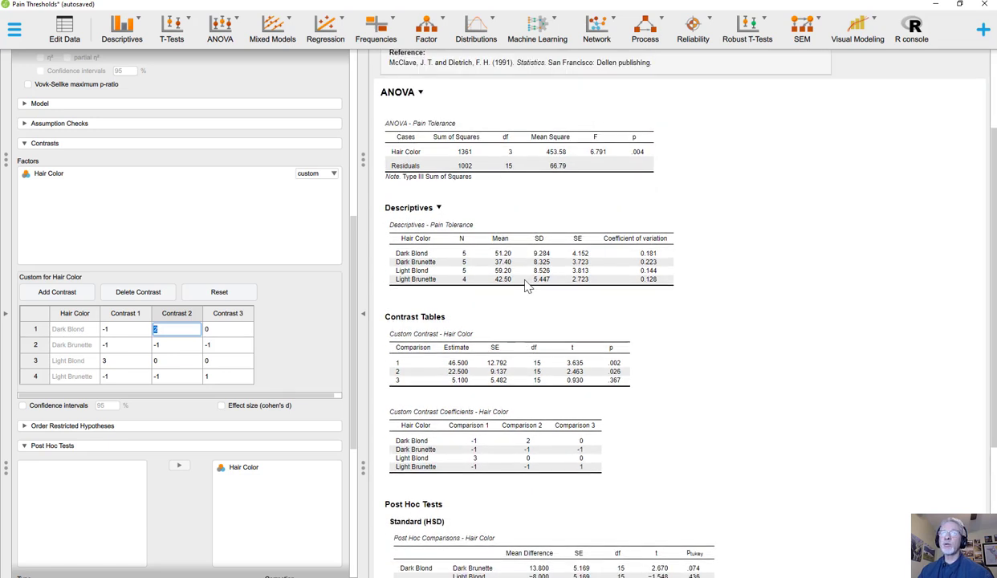